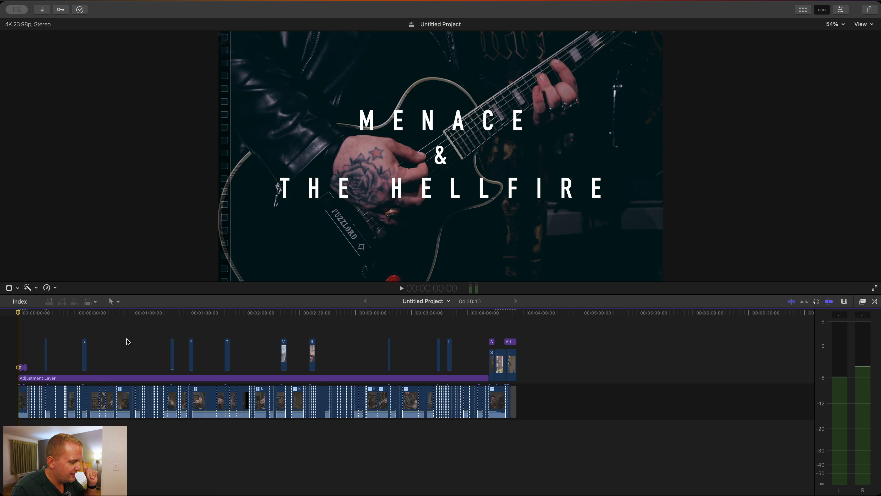
- Disable the adjustment layer spanning the edit and view the ungraded opening shot at the start of the project
key("super+equal")
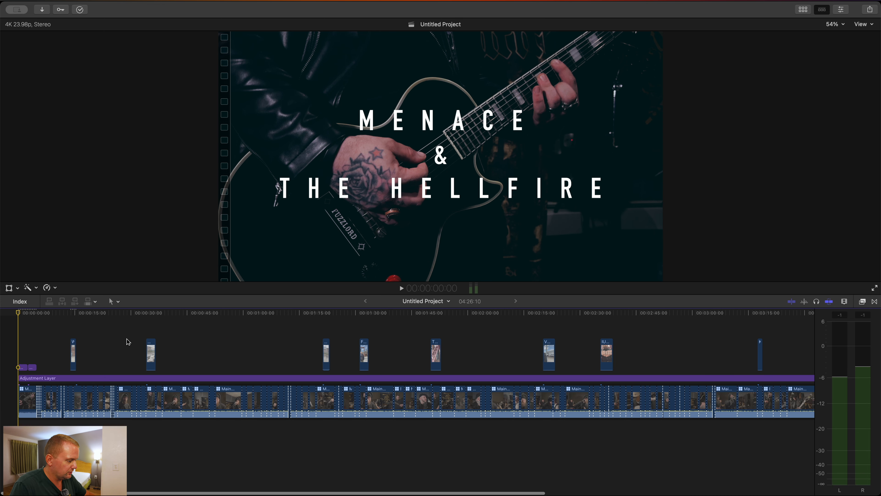
left_click(53, 338)
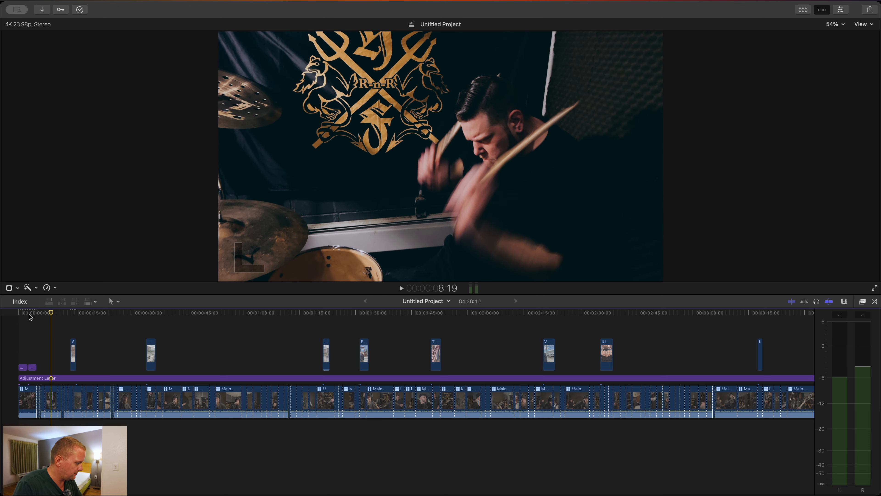
left_click(14, 316)
left_click(35, 378)
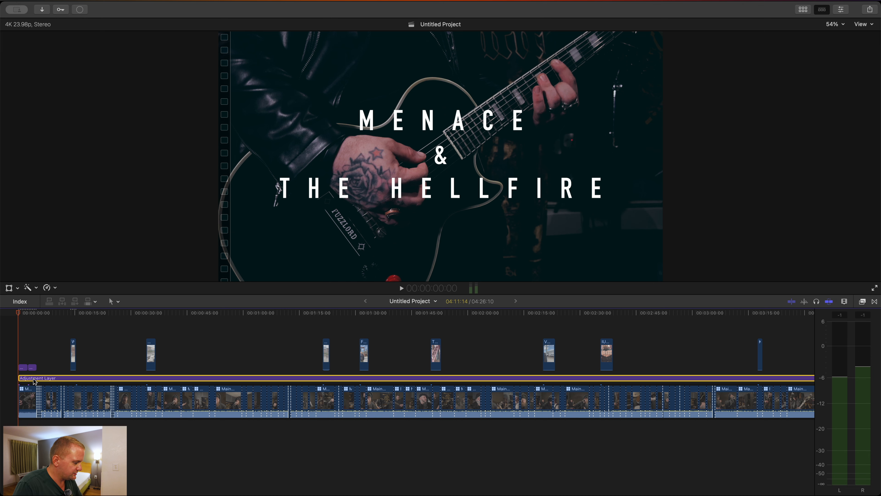
key("v")
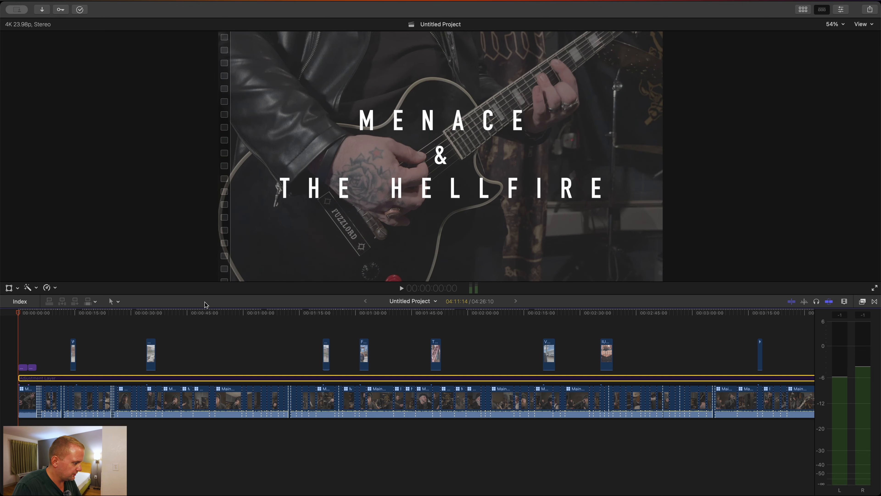
- Disable the two title clips at the start of the project and re-enable the adjustment layer beneath them
left_click_drag(28, 351, 26, 365)
key("v")
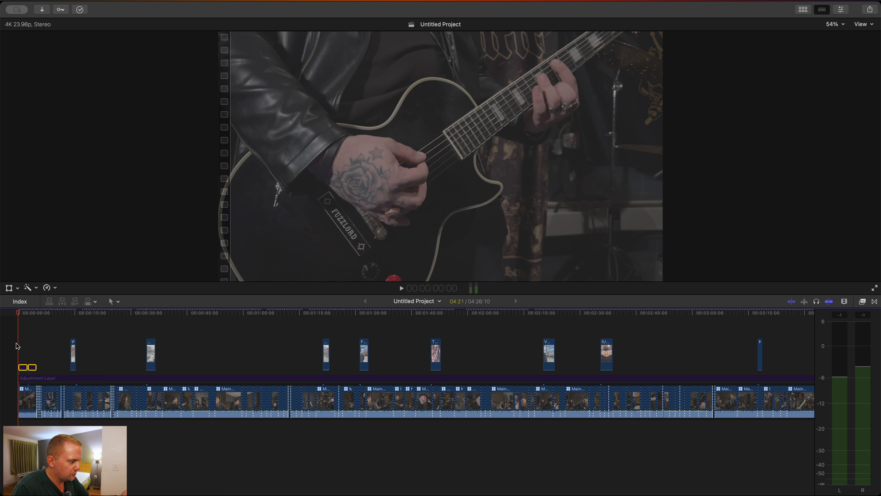
left_click(30, 379)
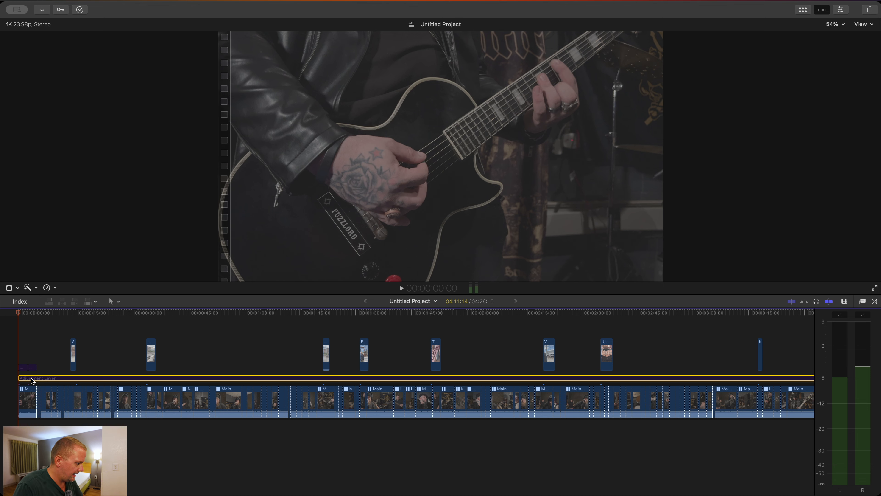
key("v")
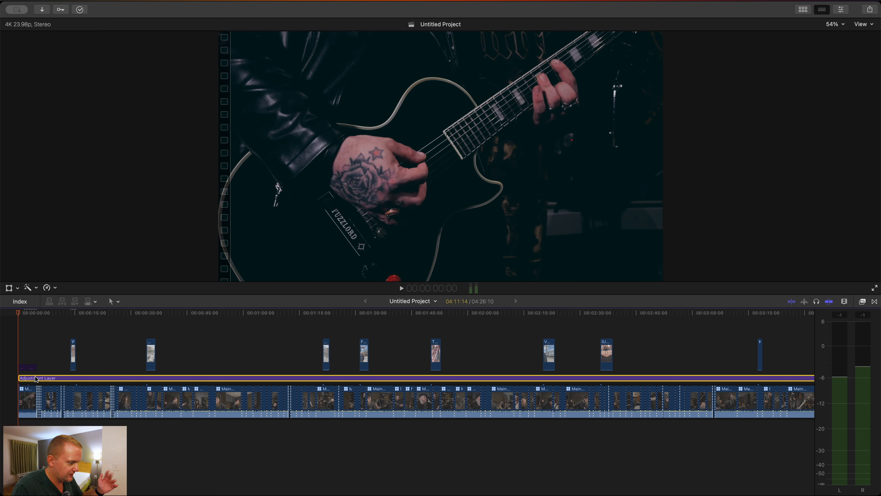
- Compare the vocalist shot at about 2:08 with the adjustment layer disabled and enabled
left_click(419, 330)
left_click(491, 314)
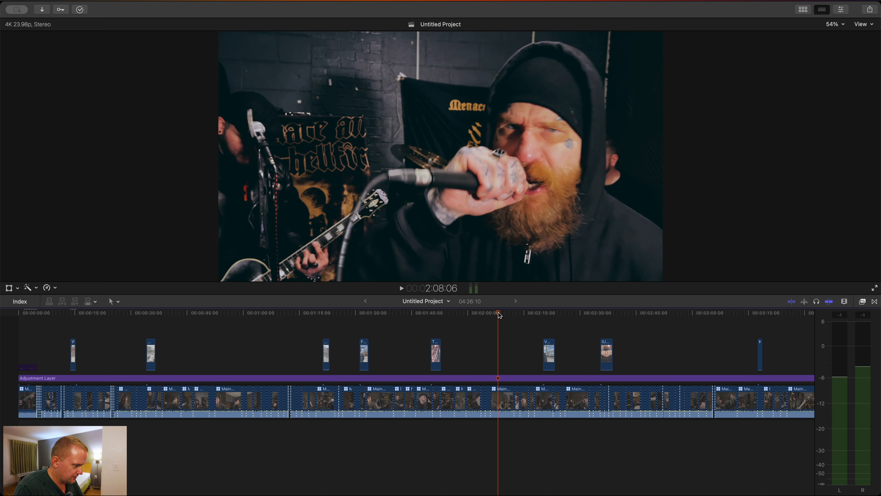
left_click(506, 378)
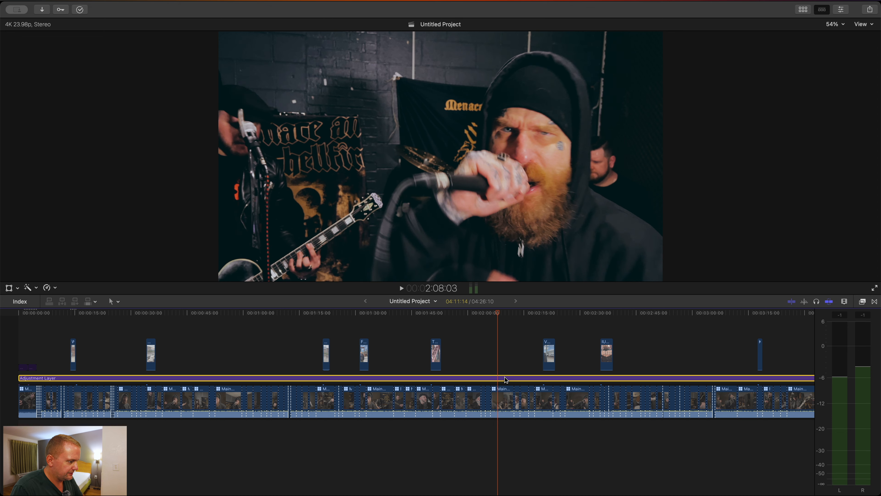
key("v")
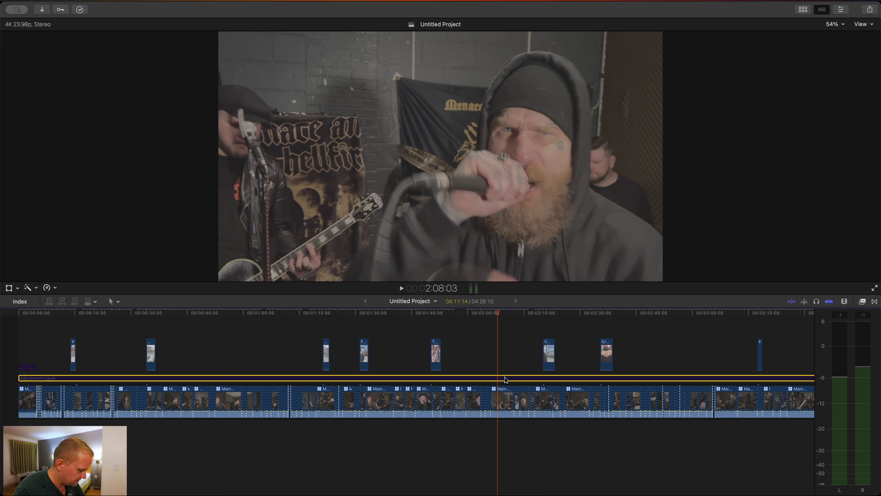
key("v")
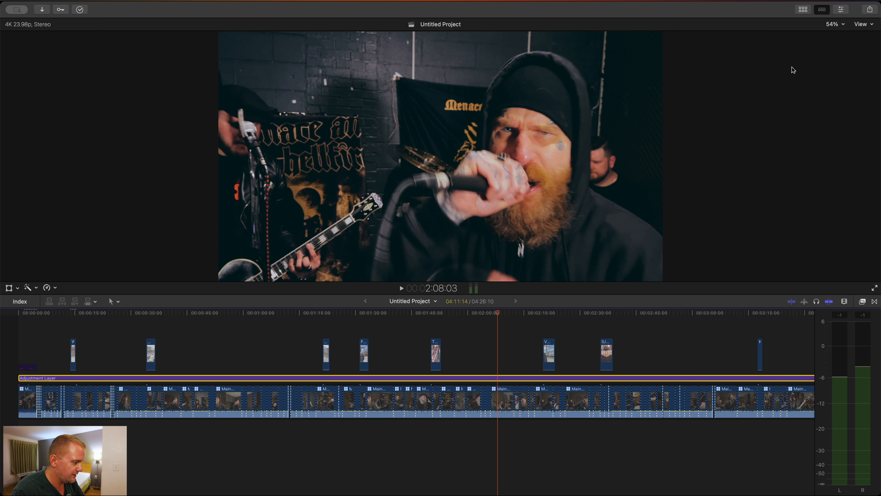
- Show the browser, look through the event's clips and preview the vocalist and drummer close-up clips
left_click(804, 10)
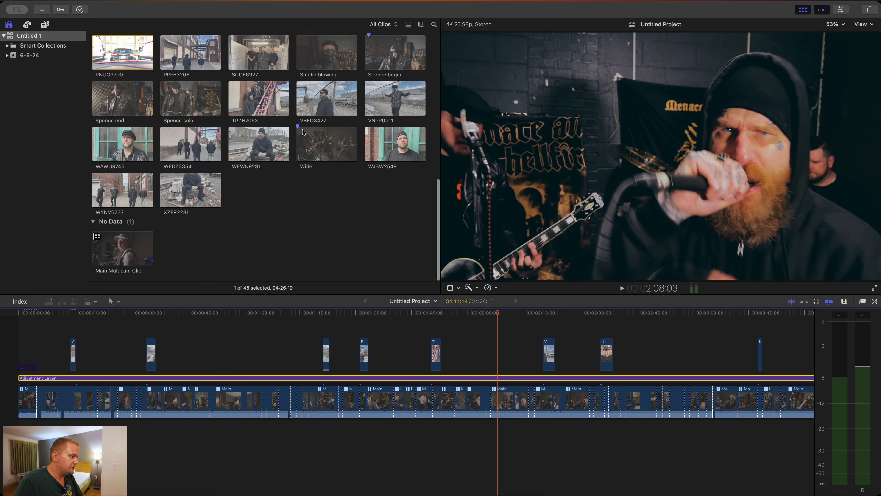
scroll(255, 229, "up", 10)
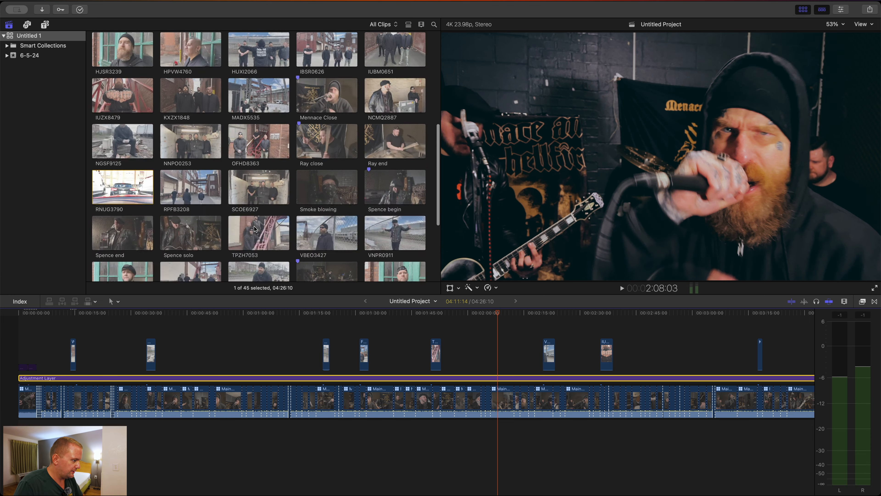
scroll(255, 229, "up", 3)
scroll(255, 225, "down", 5)
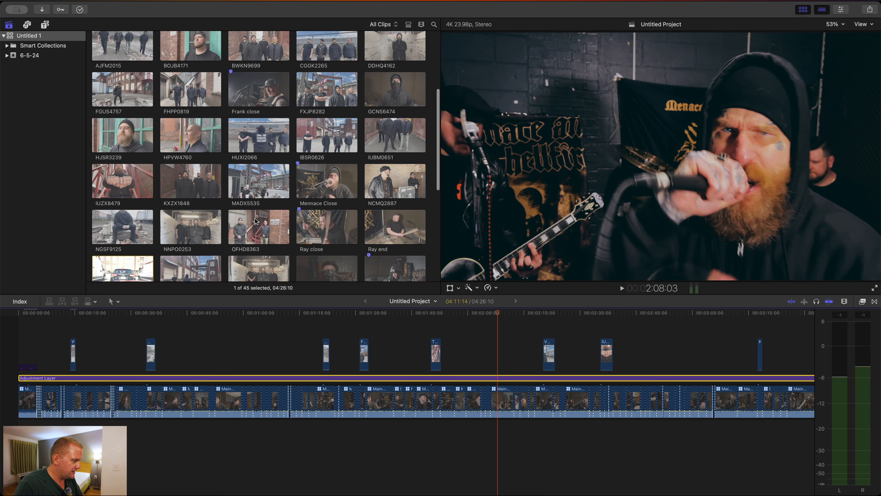
scroll(255, 219, "down", 3)
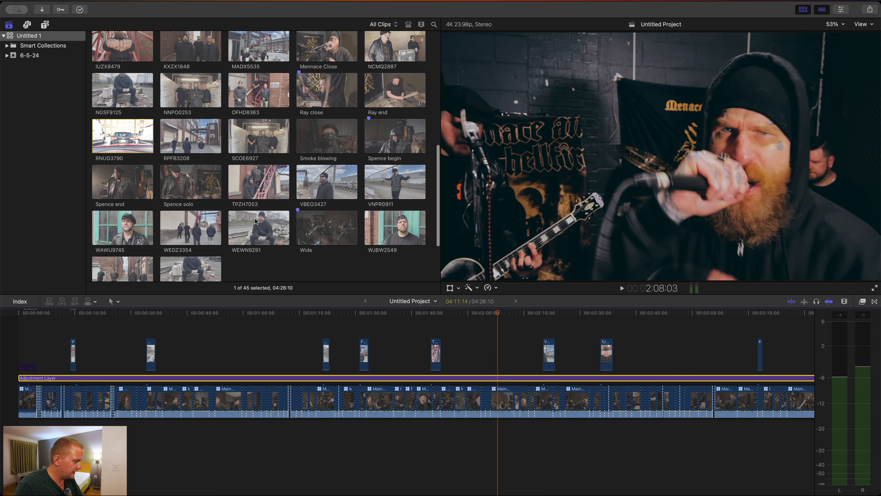
scroll(255, 219, "up", 3)
left_click(326, 150)
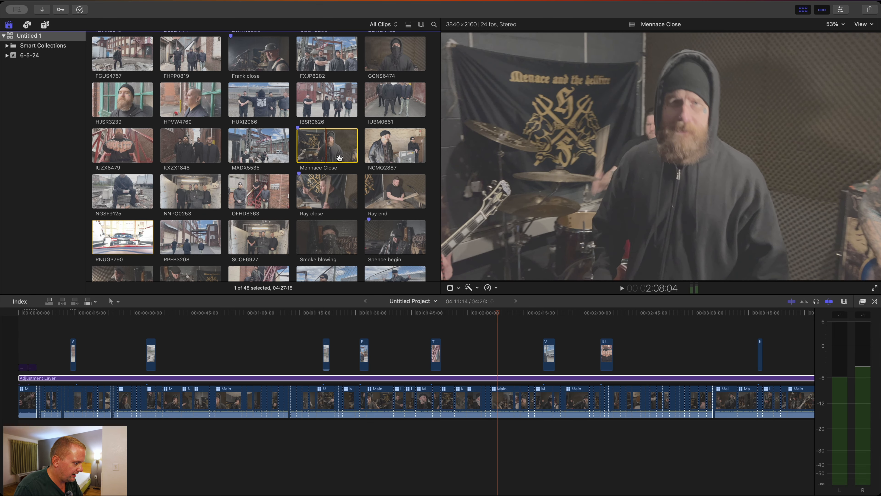
left_click(322, 200)
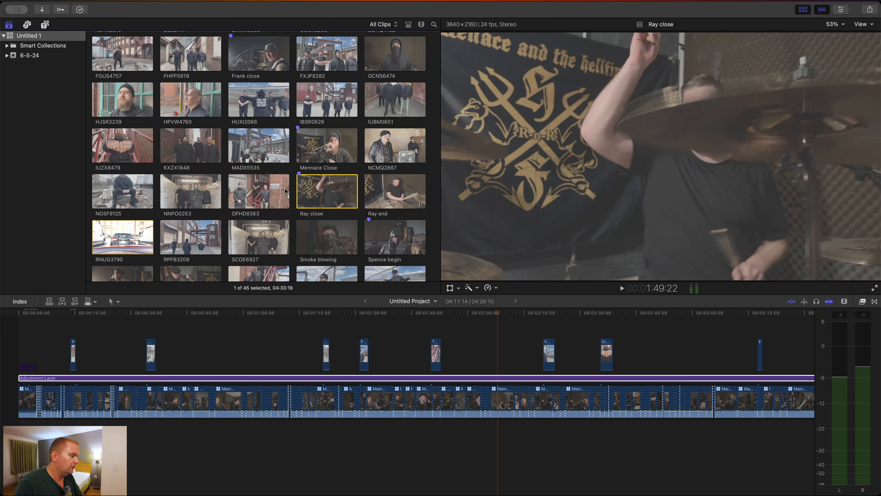
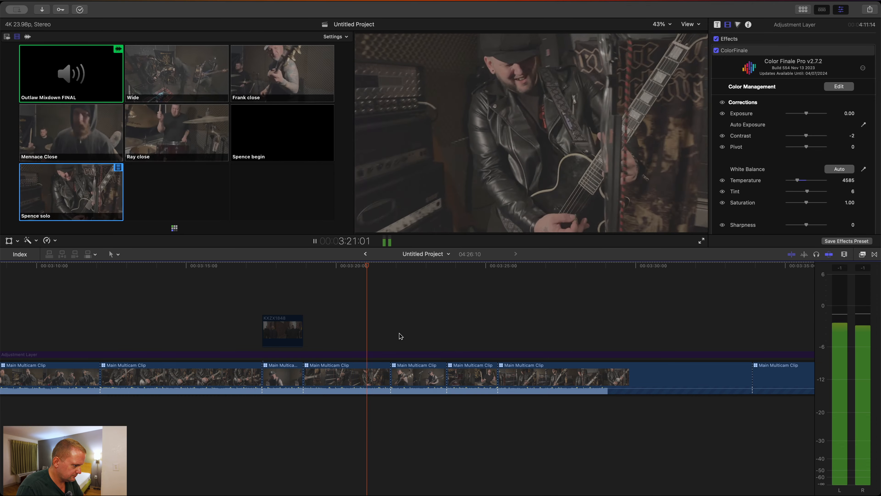
- Play the multicam edit from about 3:21 to 3:38, checking the camera angles, and inspect the guitar section around 3:27
key("3")
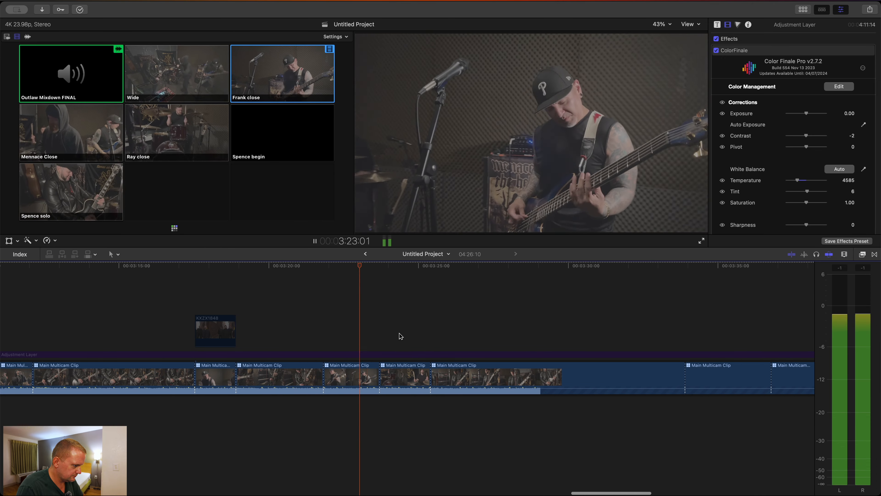
key("5")
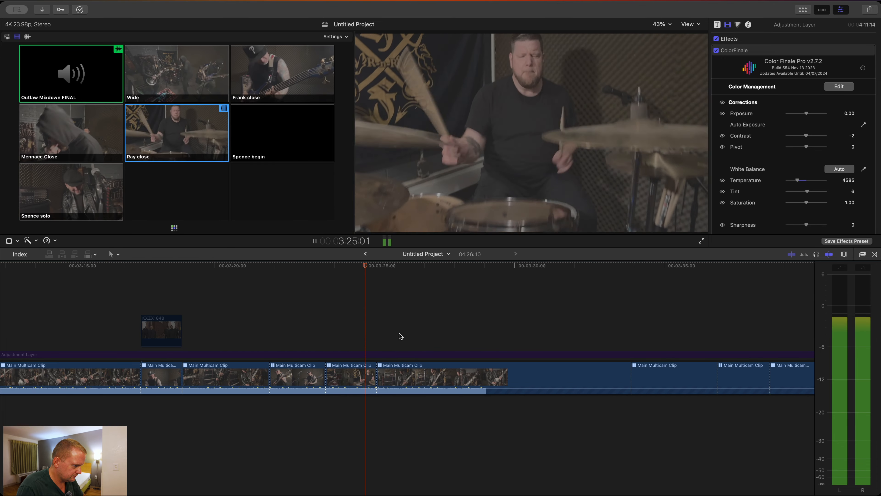
key("7")
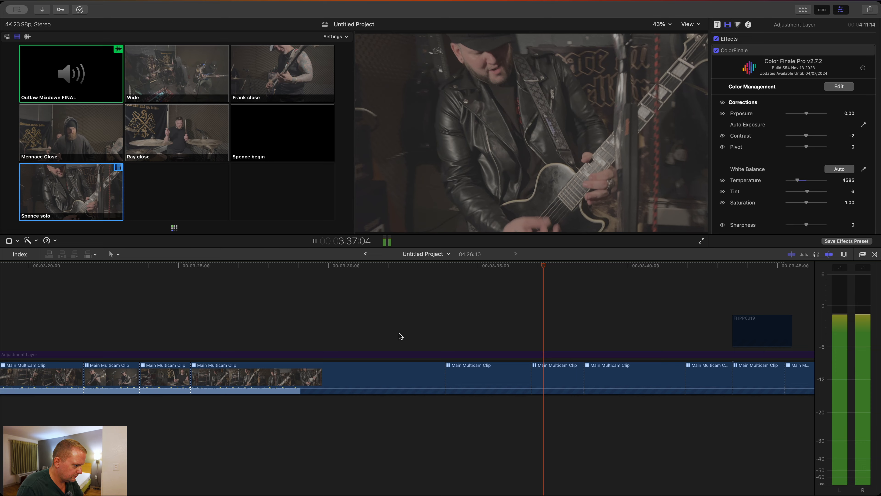
key("4")
key("space")
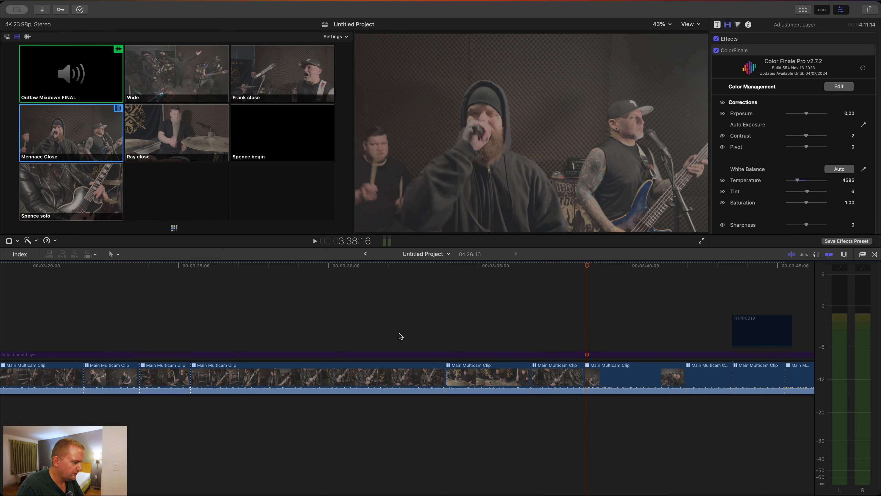
scroll(515, 321, "left", 5)
left_click(403, 305)
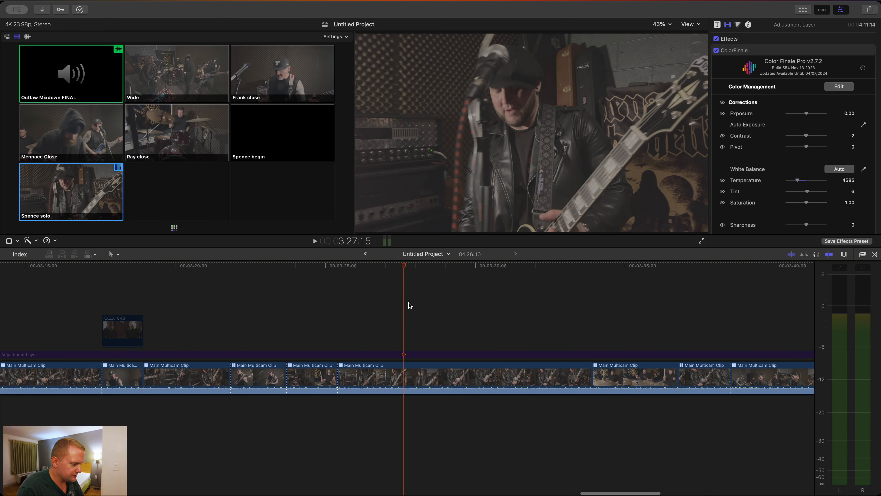
left_click_drag(415, 267, 375, 286)
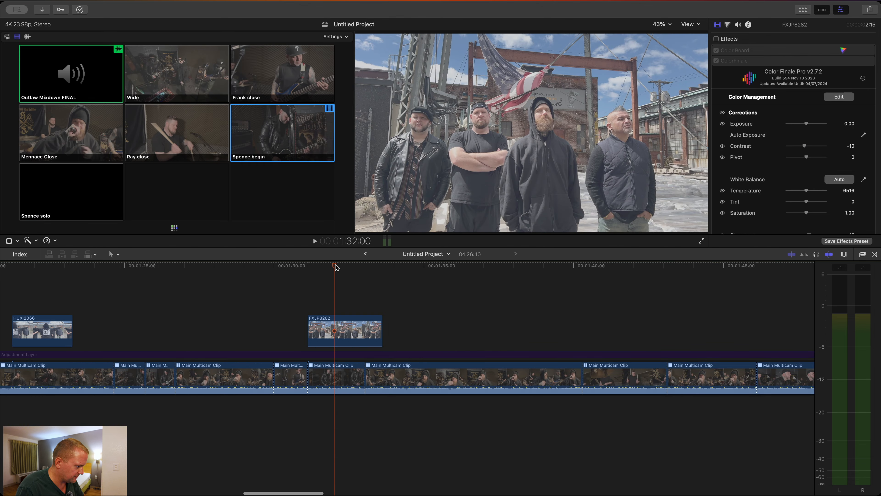
- Compare the ungraded outdoor B-roll clips FXJP8282, at about 1:32, and HUXI2066, at about 1:22
left_click_drag(335, 266, 333, 266)
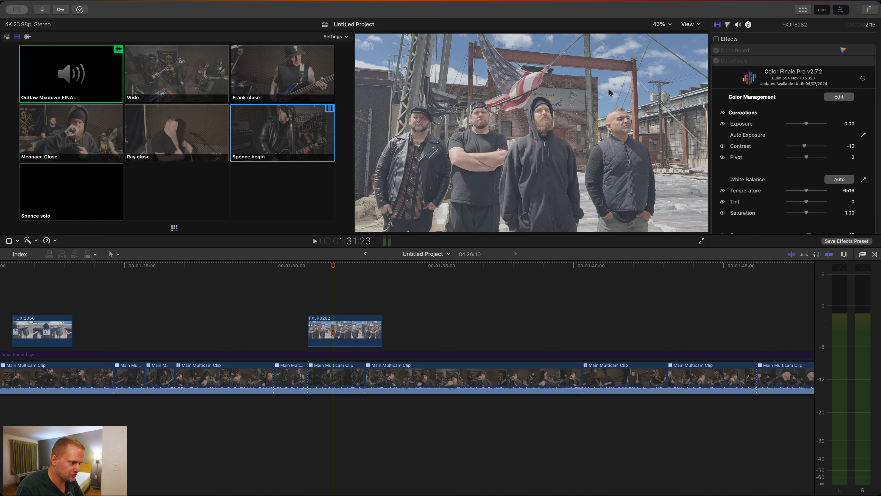
scroll(233, 325, "left", 5)
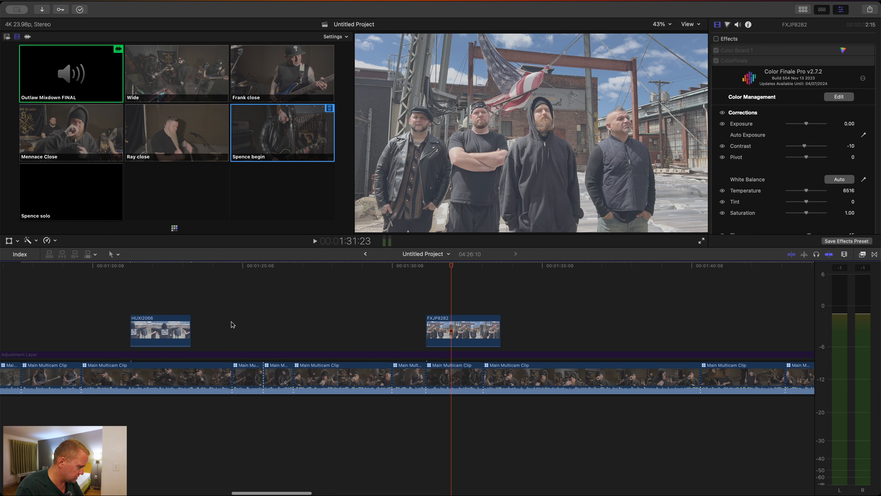
scroll(232, 326, "right", 3)
scroll(111, 323, "left", 6)
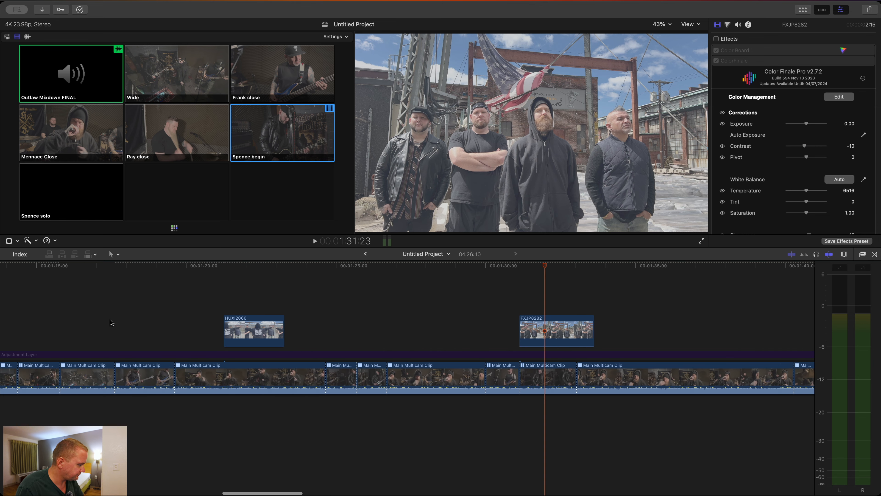
scroll(111, 323, "left", 3)
left_click(193, 301)
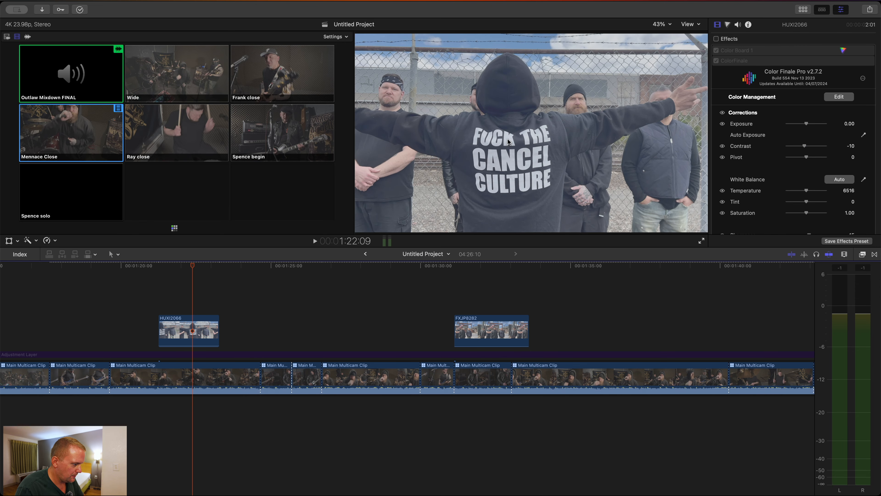
scroll(427, 312, "right", 3)
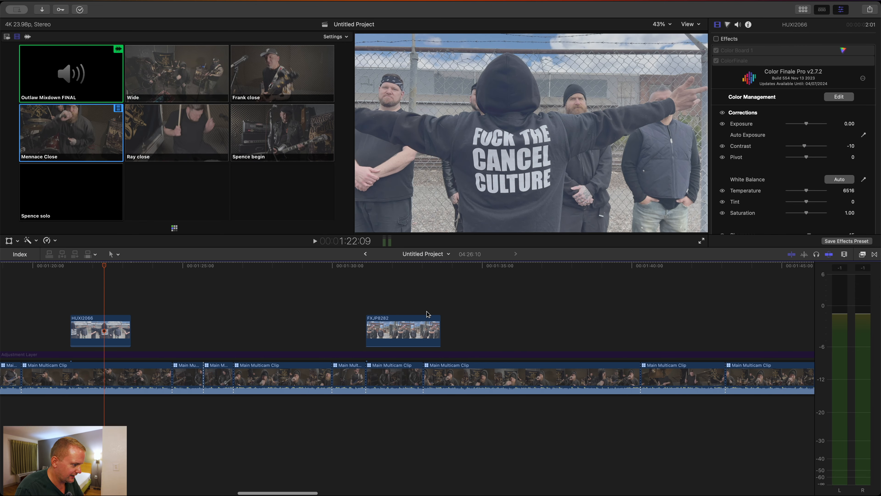
scroll(386, 309, "right", 3)
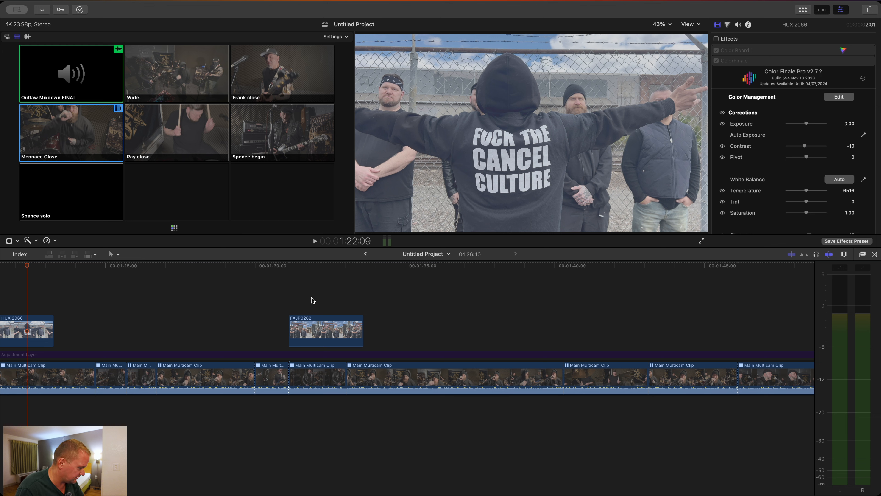
left_click(317, 300)
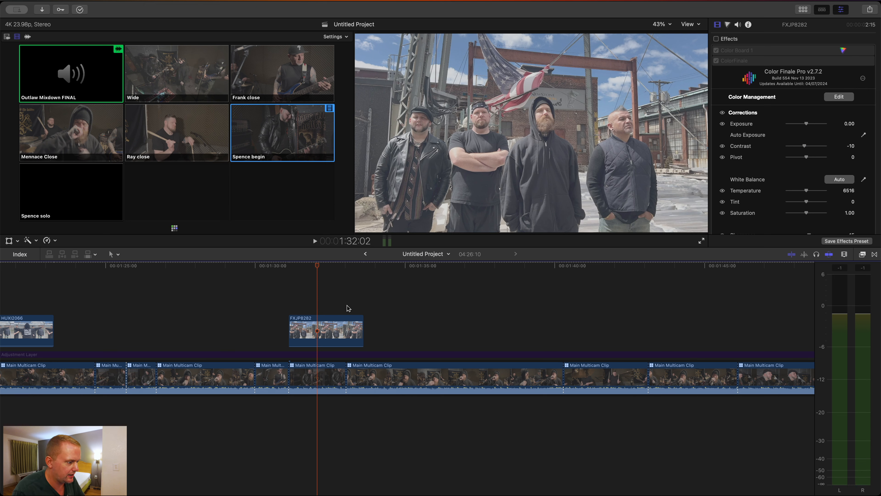
- Select the FXJP8282 clip, hide the angle viewer and enlarge the viewer area above the timeline
left_click(327, 329)
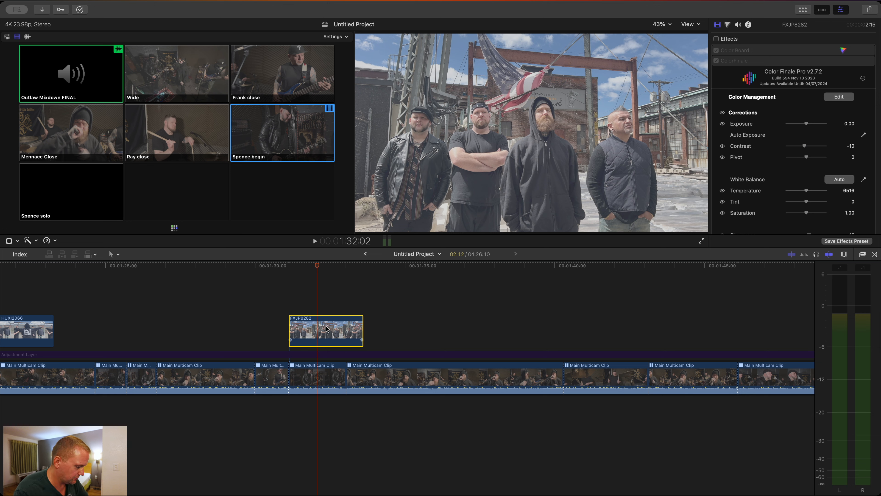
key("super+shift+7")
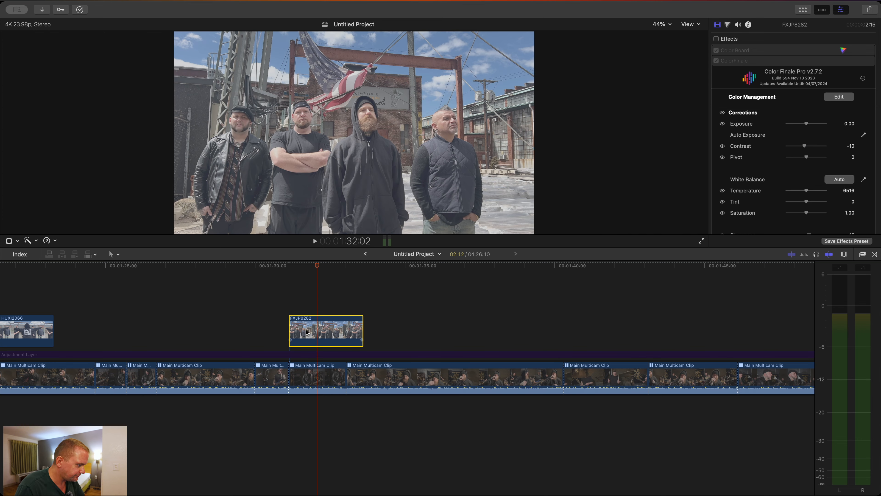
left_click_drag(399, 247, 385, 360)
- Open the exposure settings of Color Board 1 on the FXJP8282 clip and compare the image with the correction on and off
left_click(314, 415)
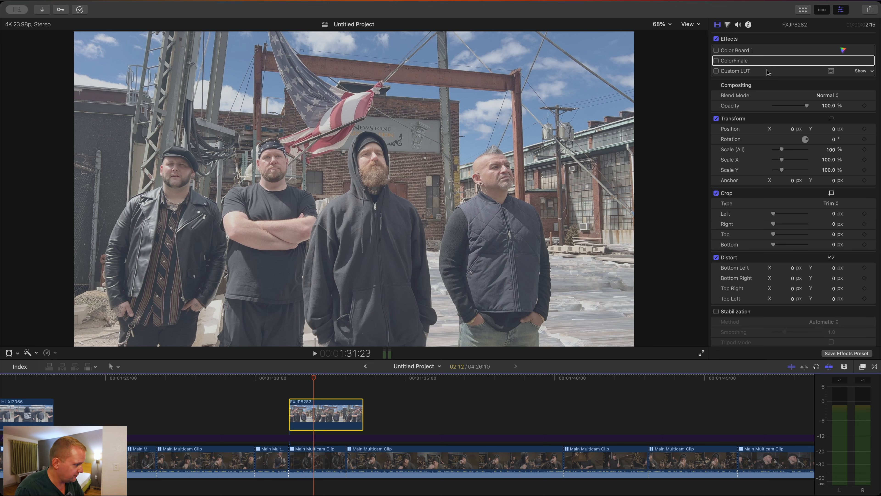
left_click(773, 52)
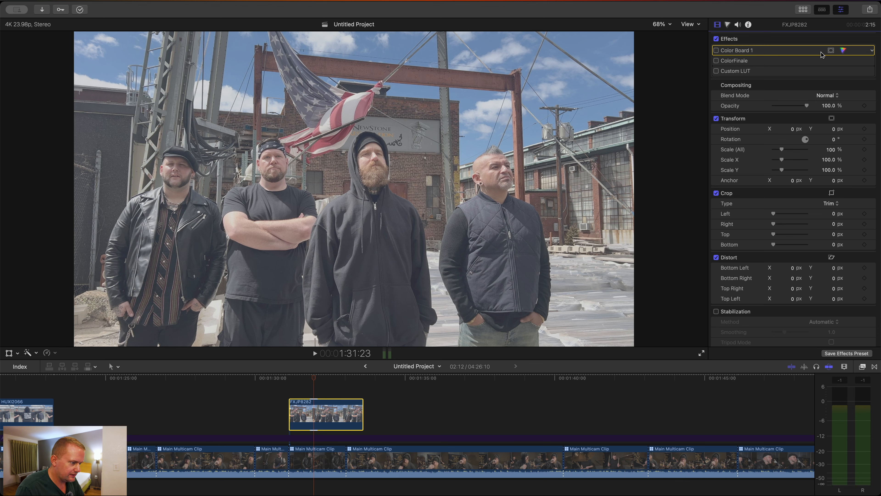
left_click(843, 51)
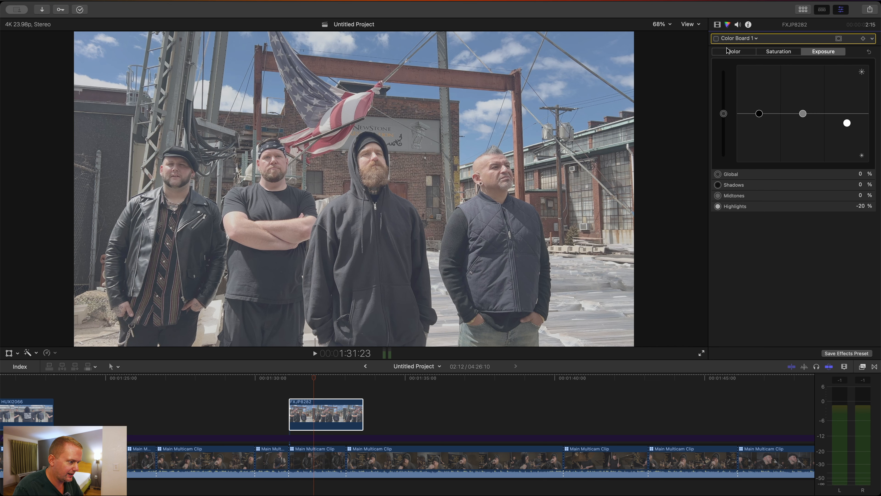
left_click(717, 38)
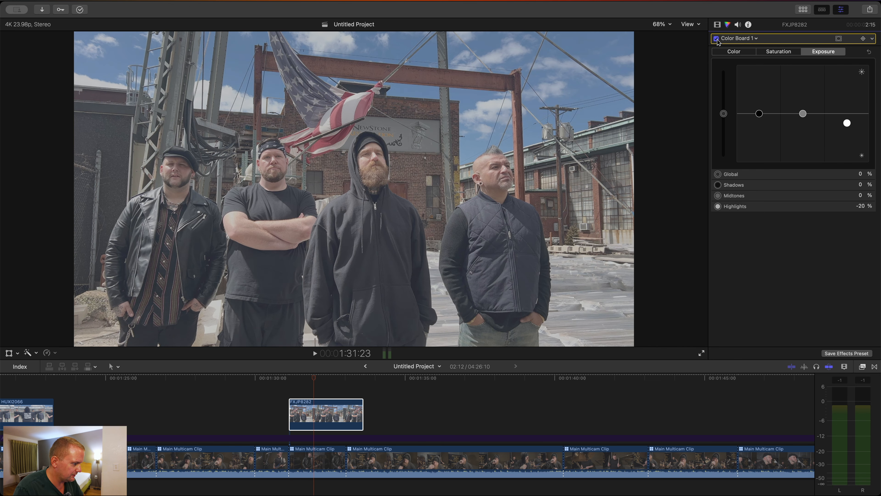
left_click(717, 39)
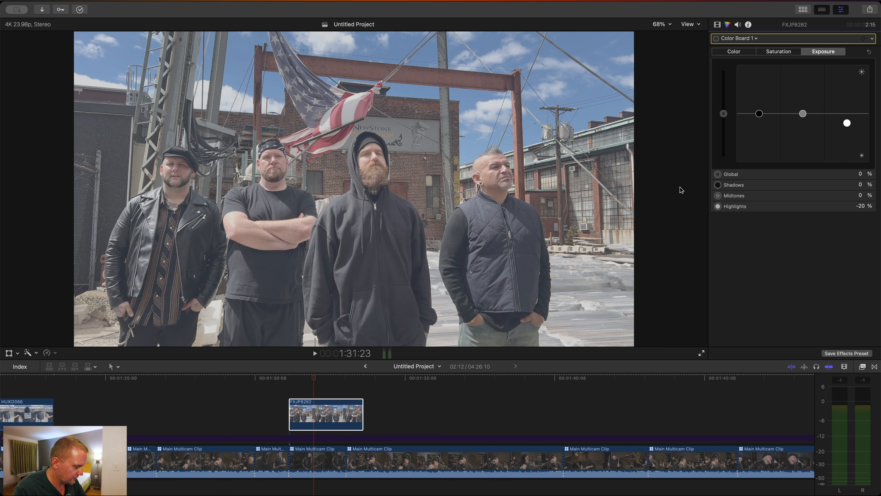
- Show the video scopes, enable Color Board 1 on the clip and return to its effects list
key("super+7")
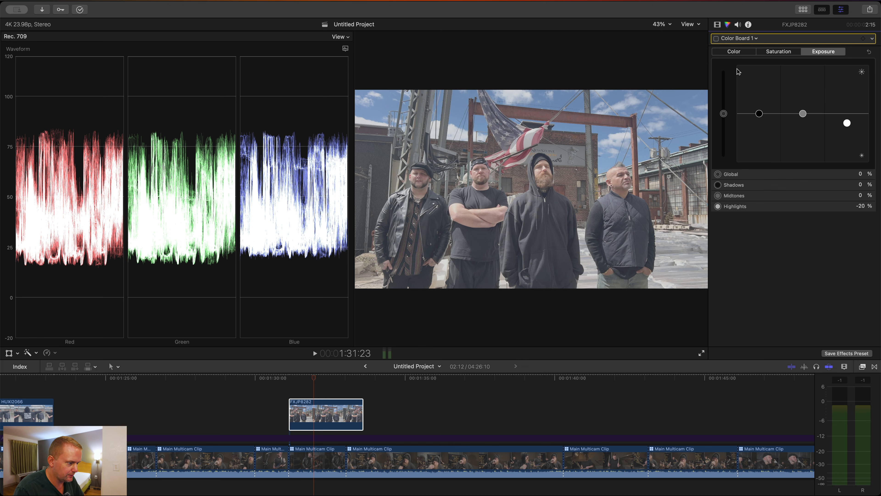
left_click(716, 38)
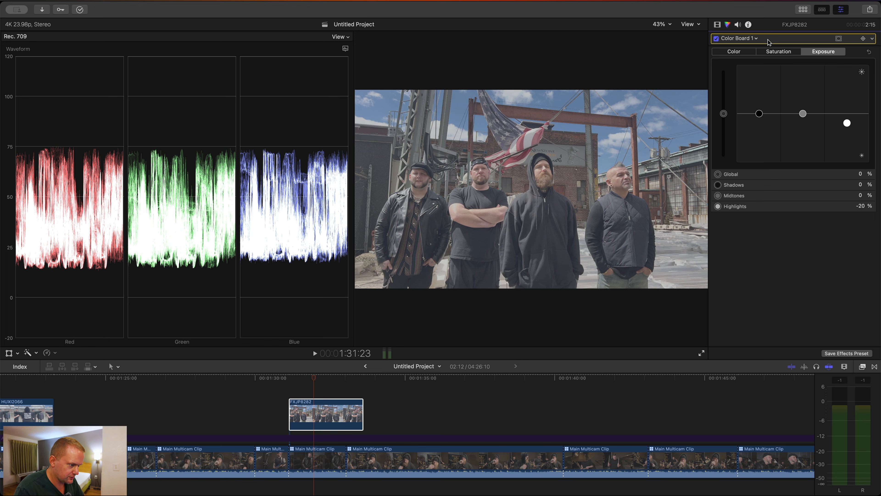
left_click(717, 25)
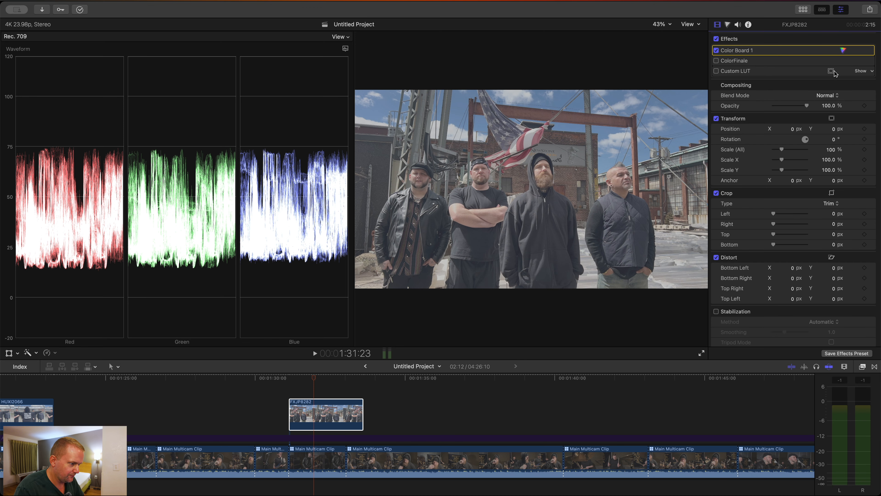
- Expand the ColorFinale effect's settings and enable the effect on the clip
left_click(861, 61)
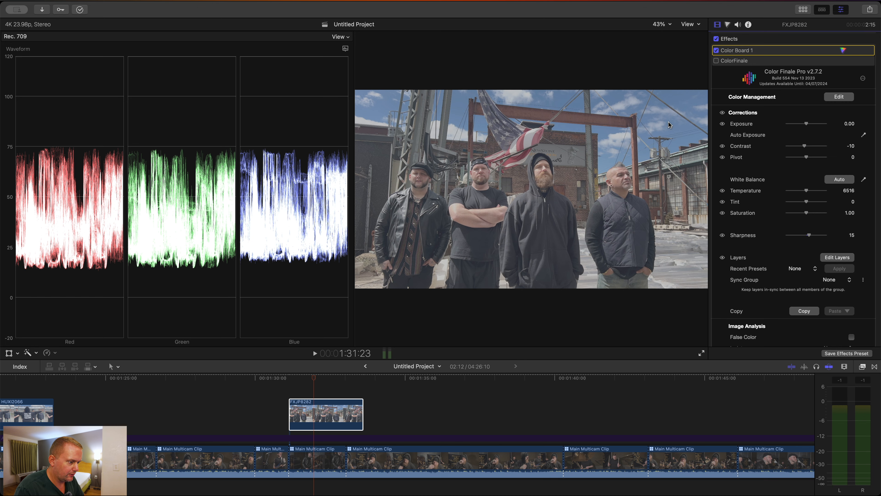
left_click(839, 97)
left_click(841, 98)
left_click(780, 64)
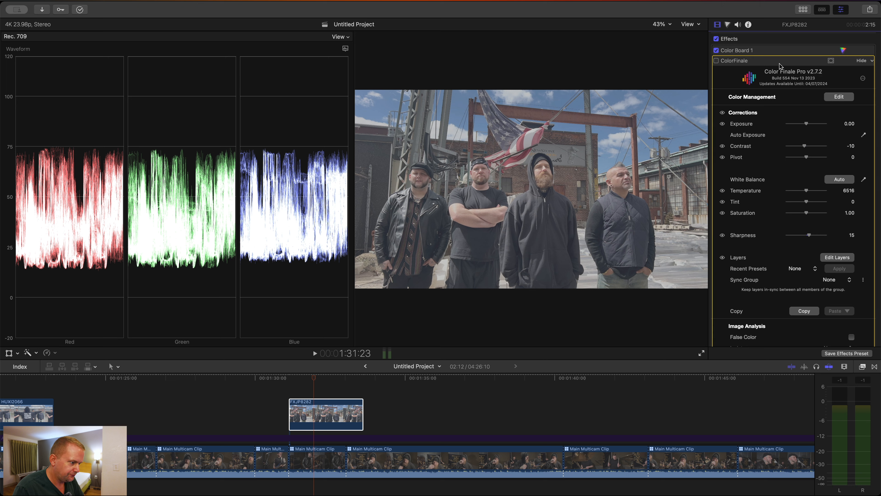
left_click(716, 61)
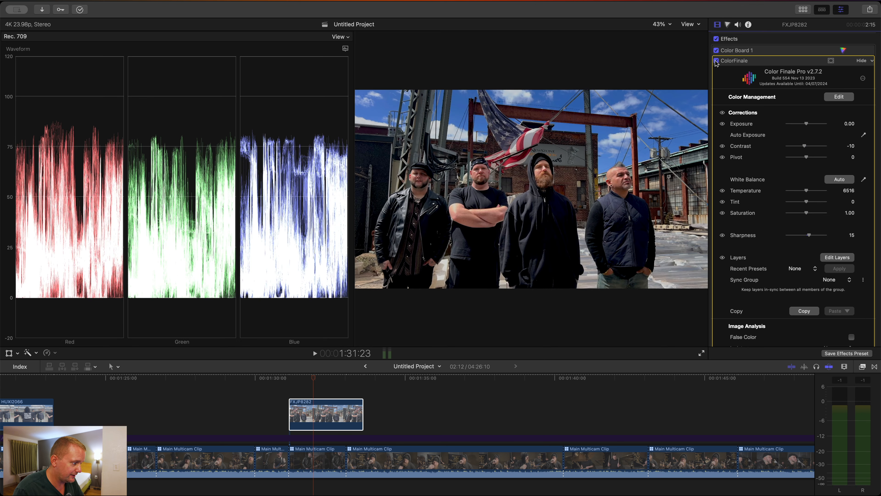
- Compare the ColorFinale grade and its waveform with Color Board 1 switched off and back on
mouse_move(790, 63)
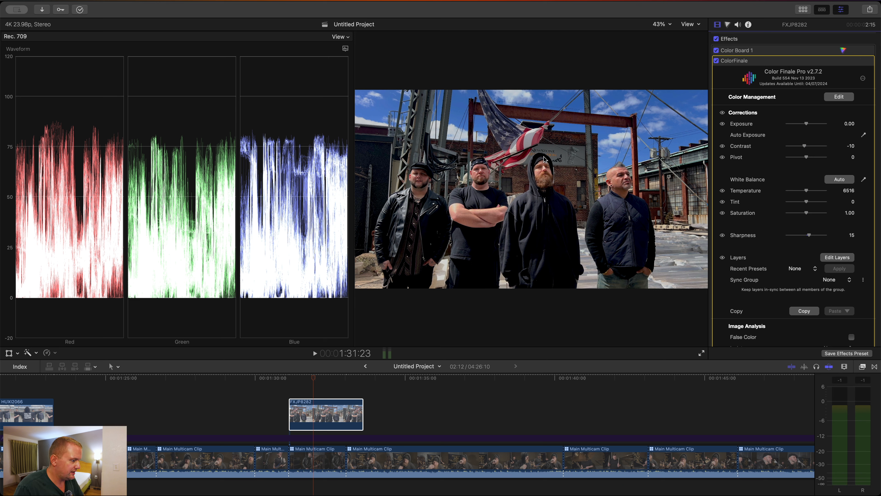
left_click(716, 50)
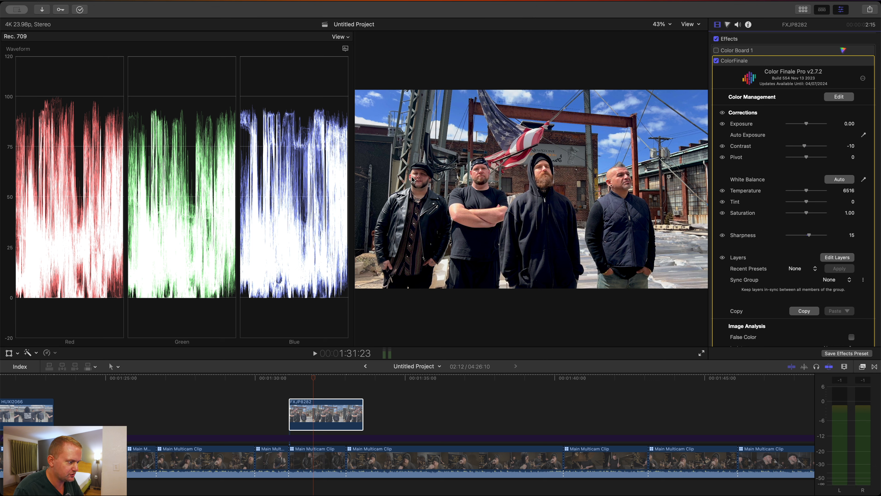
left_click(716, 50)
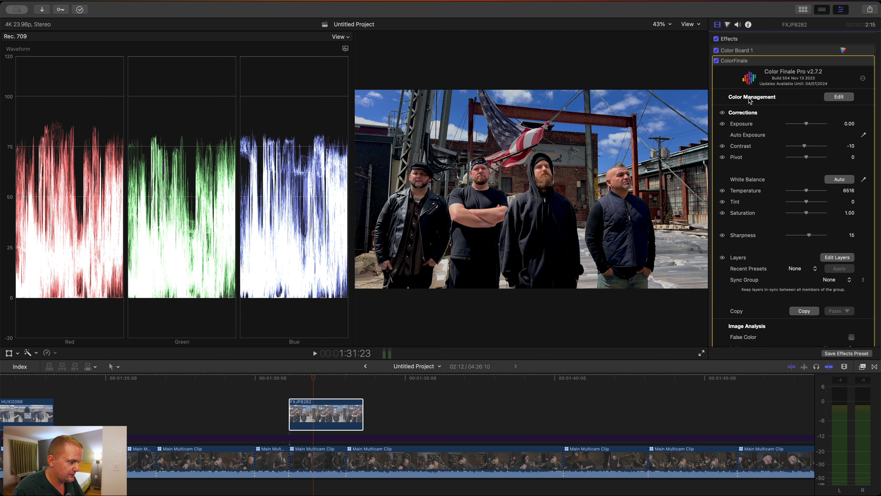
- Check ColorFinale's Color Management profile and compare the clip with ColorFinale switched off and back on
left_click(845, 97)
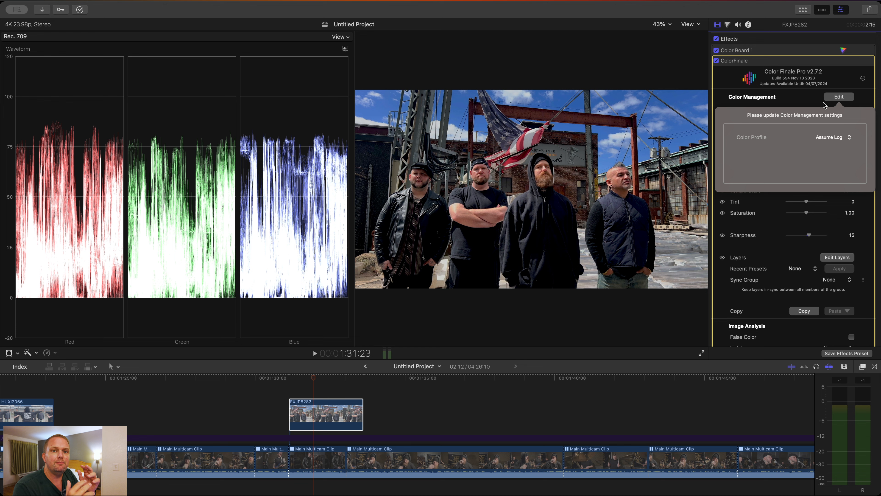
left_click(717, 61)
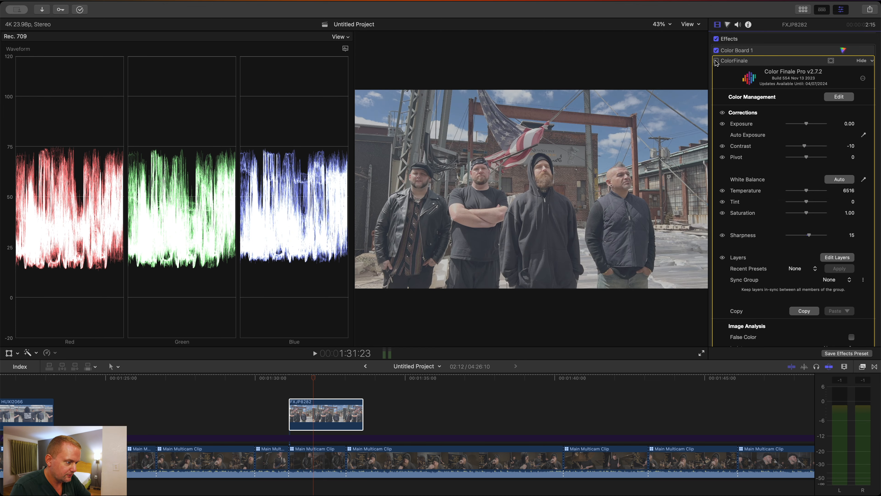
left_click(716, 61)
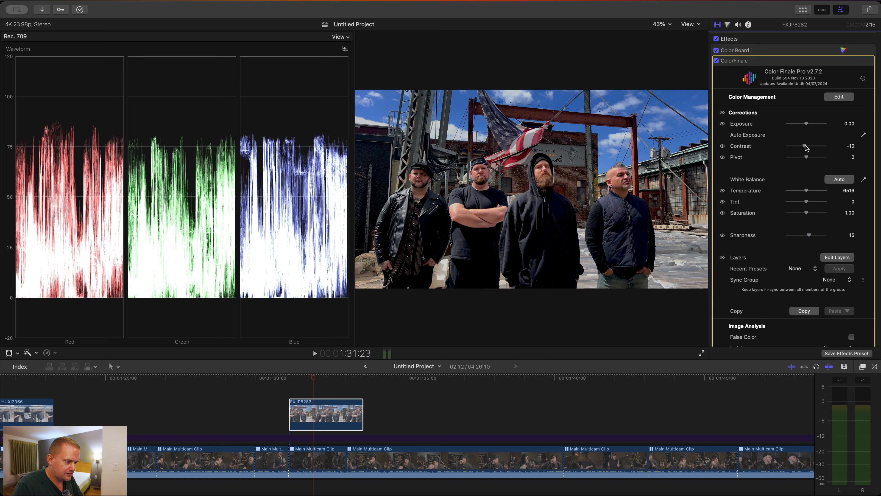
- Open ColorFinale's Log Wheels layer below the viewer and try Midtones at 0.24 and -0.01, restoring them to -0.72
scroll(805, 147, "down", 5)
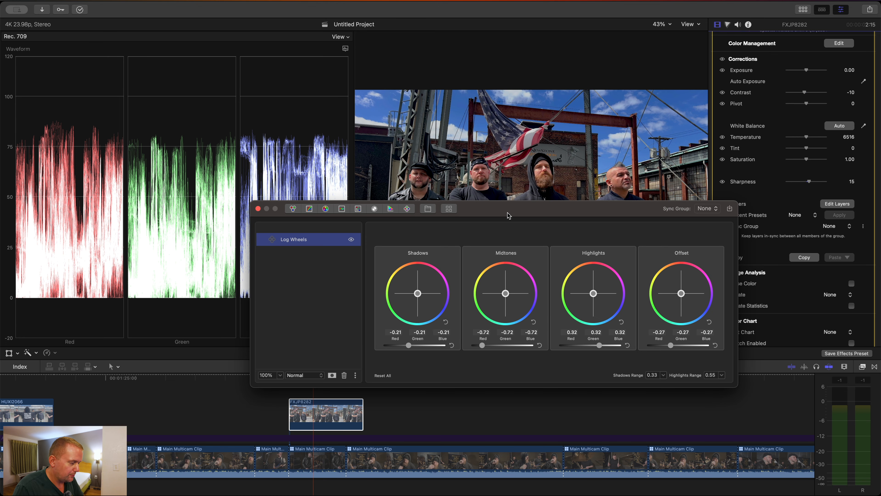
left_click_drag(510, 215, 495, 209)
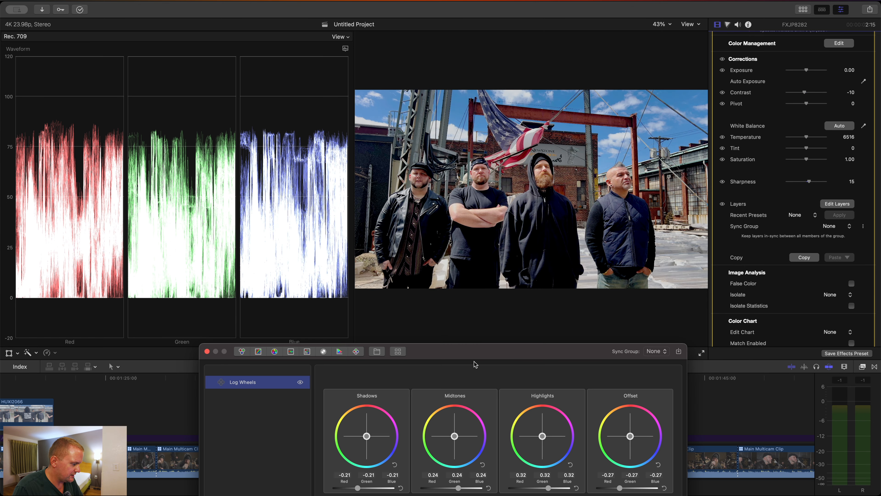
left_click_drag(474, 358, 473, 354)
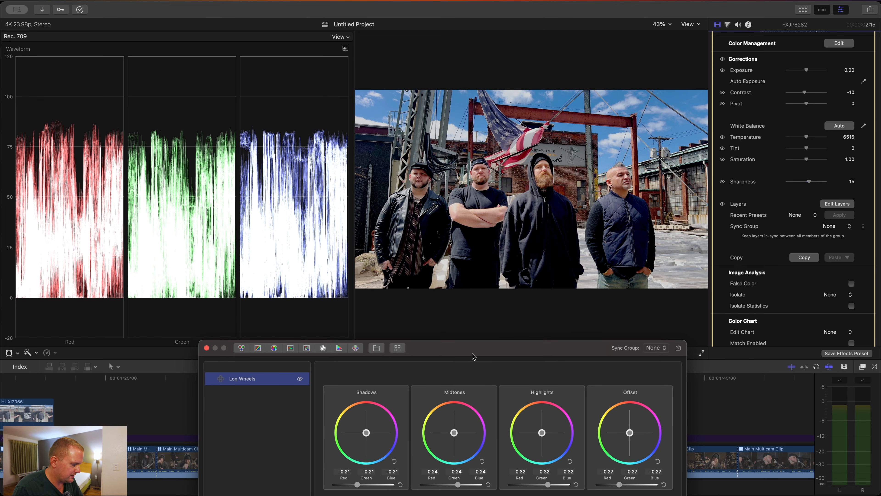
left_click_drag(456, 486, 448, 486)
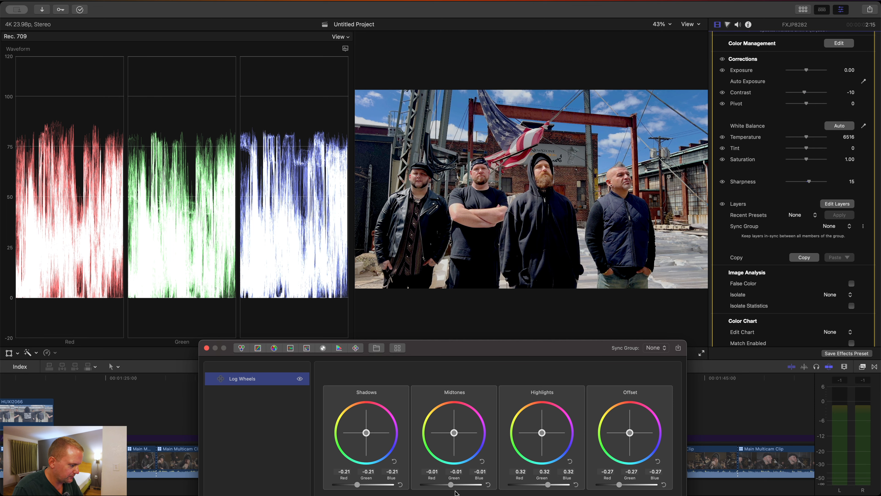
left_click_drag(450, 485, 430, 485)
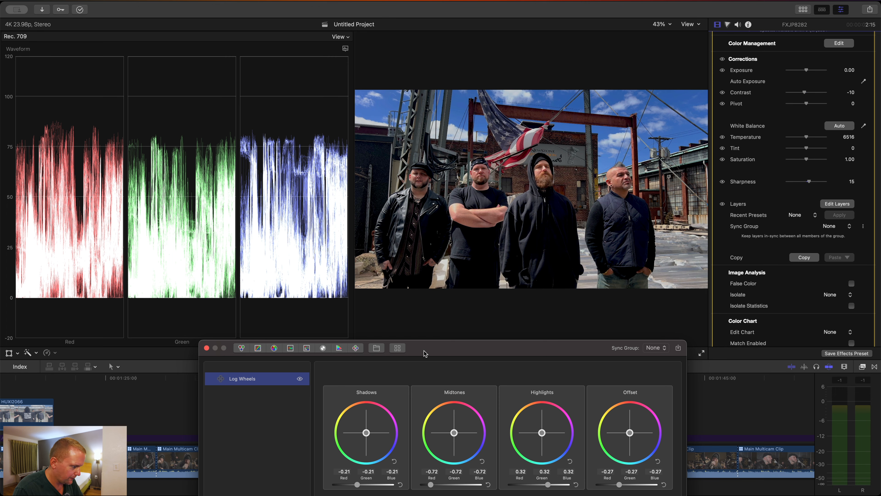
- Try Log Wheels Highlights values between 0.11 and 0.45 while watching the waveform, and undo back to 0.32
left_click_drag(449, 356, 401, 329)
left_click_drag(499, 458, 494, 462)
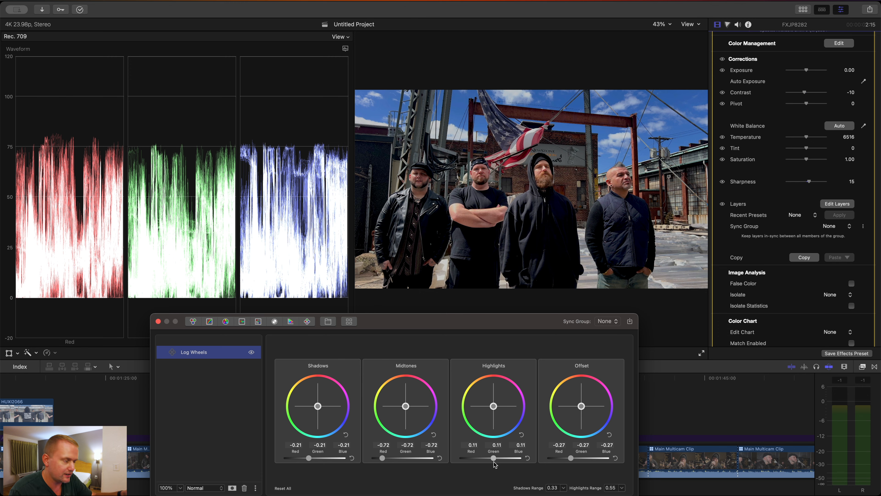
left_click_drag(494, 462, 497, 460)
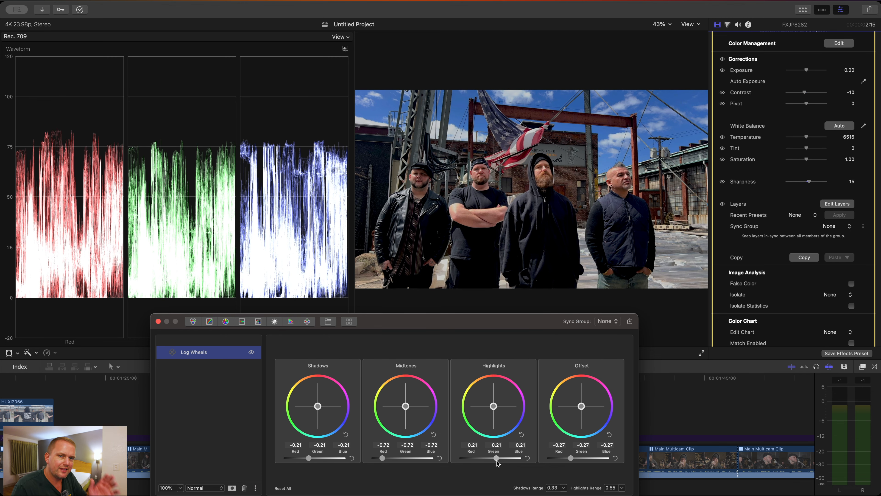
left_click_drag(496, 460, 505, 462)
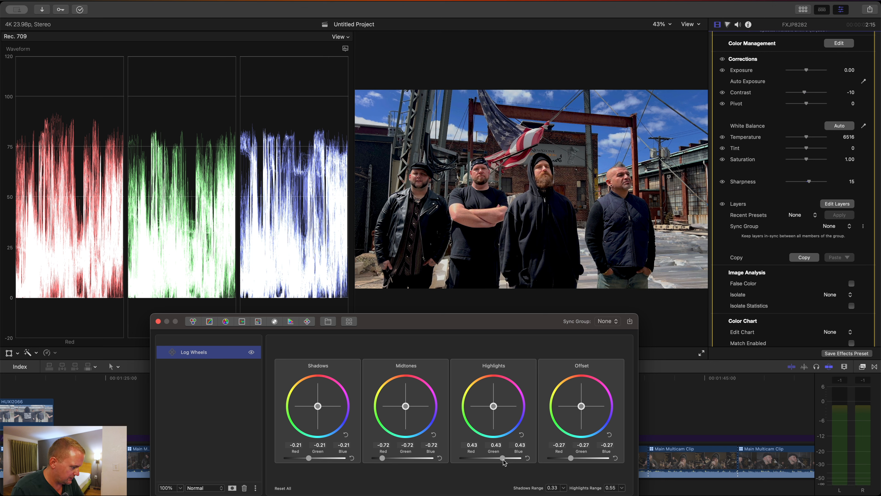
left_click_drag(503, 458, 503, 459)
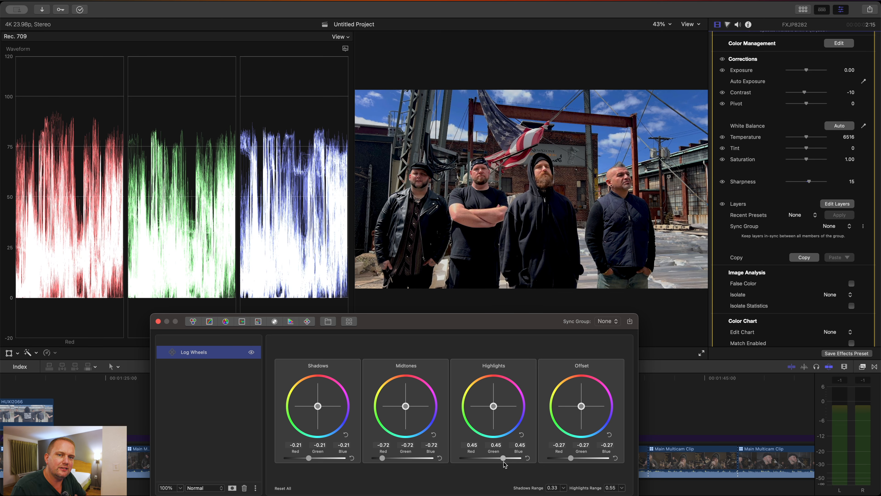
left_click_drag(503, 462, 502, 461)
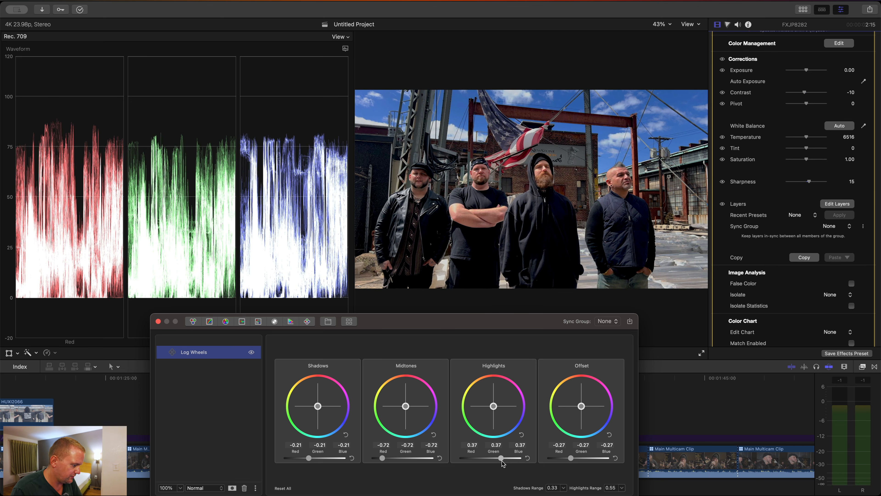
key("super+z")
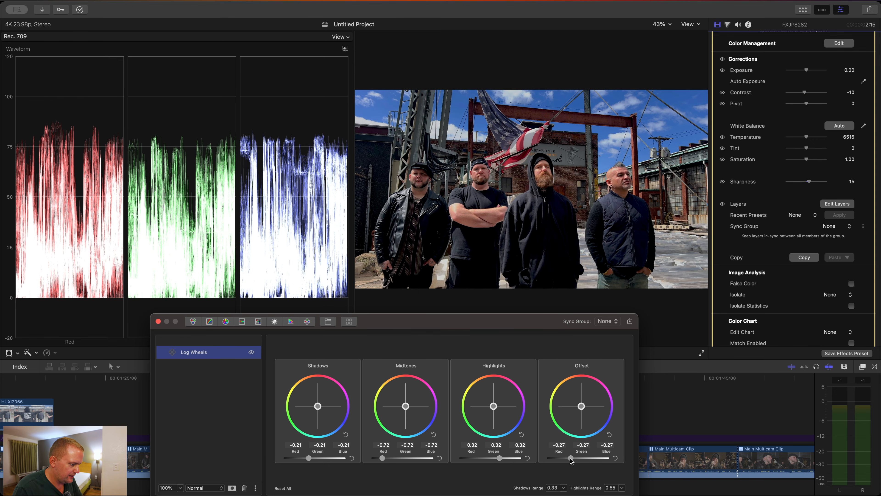
- Try raising the Log Wheels Offset to 0.00, restore it to -0.27 and close the layer editor
left_click_drag(570, 459, 578, 460)
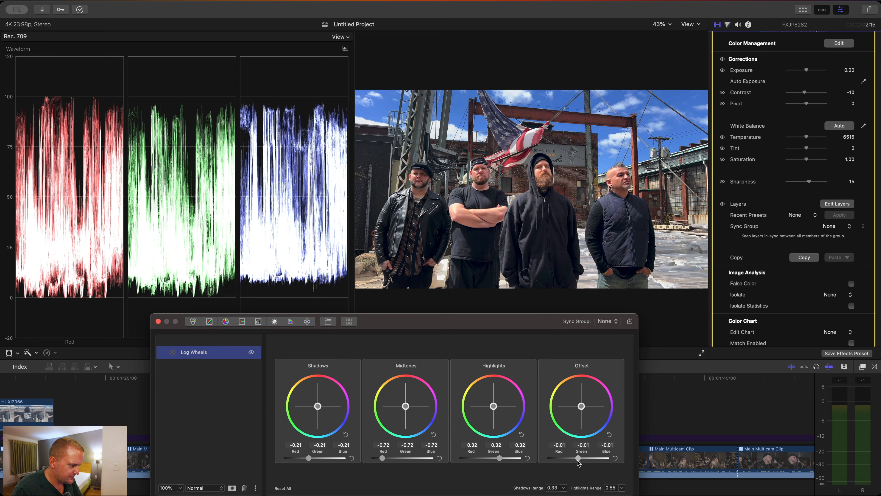
left_click_drag(578, 460, 578, 460)
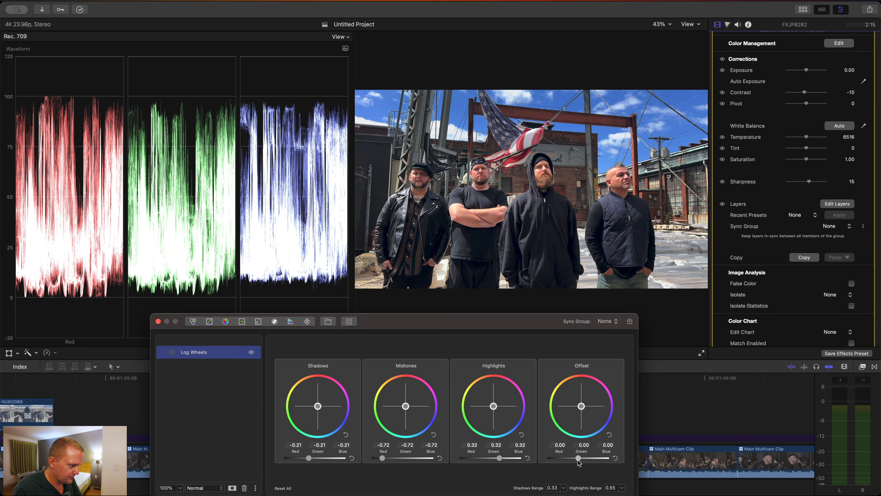
left_click_drag(579, 460, 575, 460)
left_click_drag(574, 459, 571, 459)
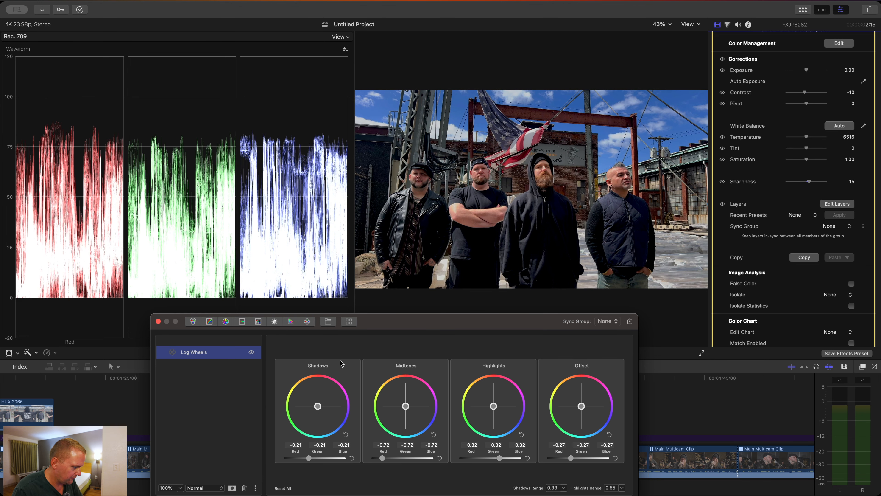
left_click(158, 321)
- Collapse the ColorFinale settings, enable the Custom LUT effect on the clip and hide the video scopes
scroll(773, 203, "down", 5)
scroll(773, 202, "up", 6)
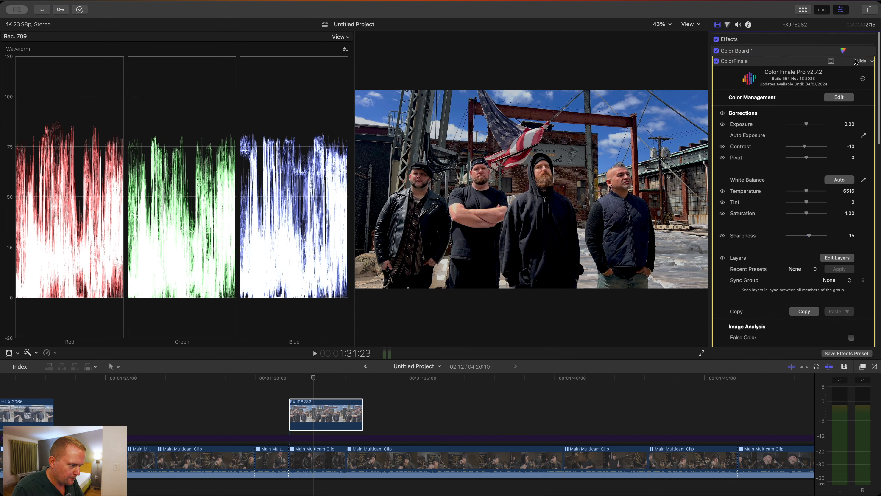
double_click(777, 63)
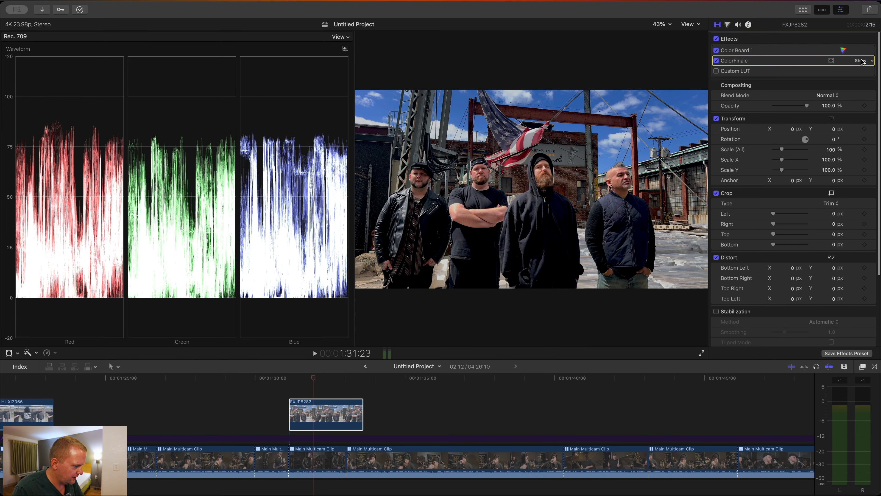
left_click(716, 71)
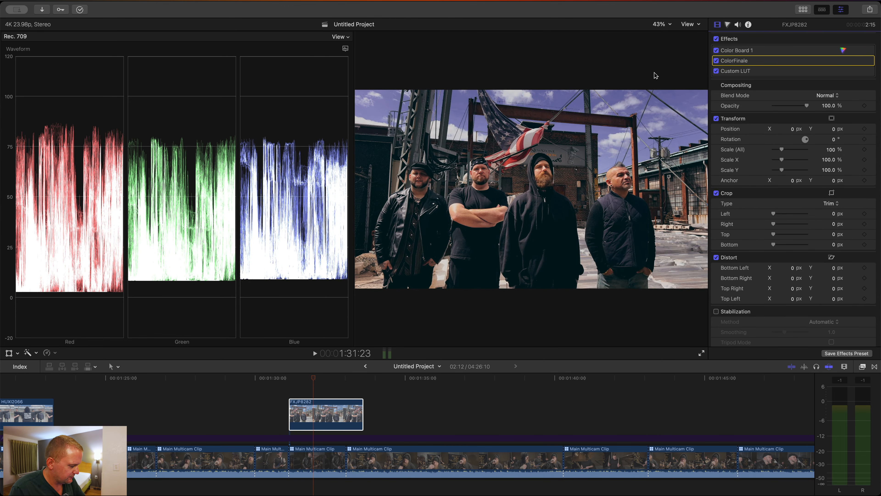
key("super+7")
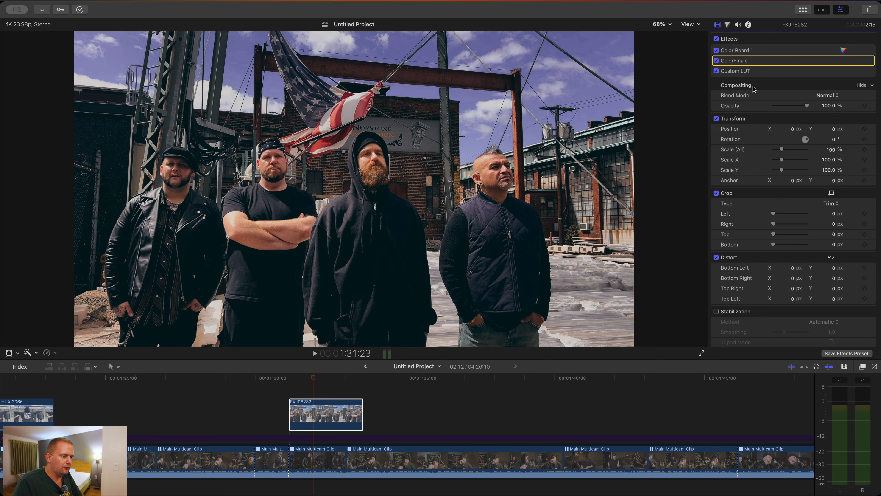
- Compare clip FXJP8282 with Custom LUT, ColorFinale and Color Board 1 disabled, then re-enable them one at a time from Color Board 1
left_click(716, 71)
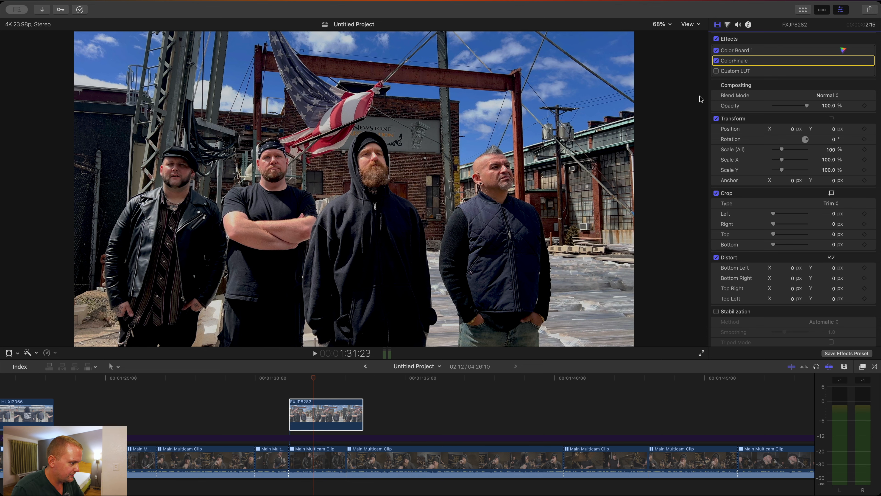
left_click(717, 71)
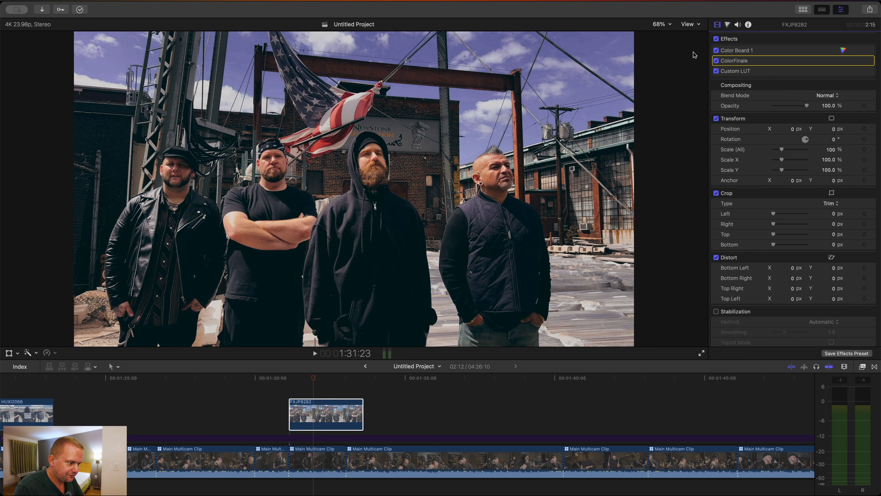
left_click(717, 71)
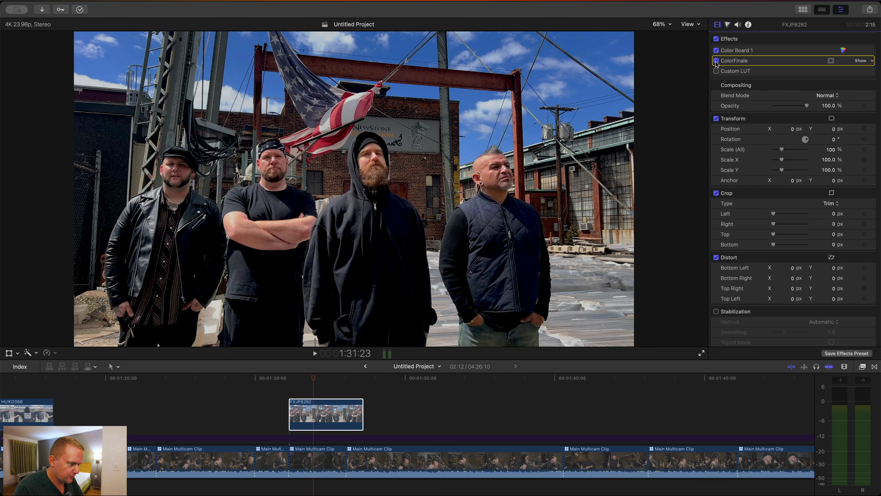
left_click(716, 60)
left_click(717, 50)
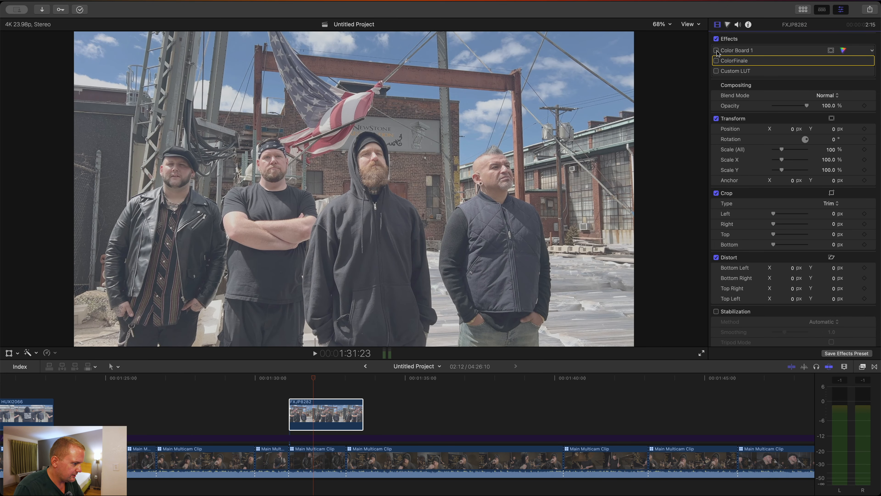
left_click(716, 51)
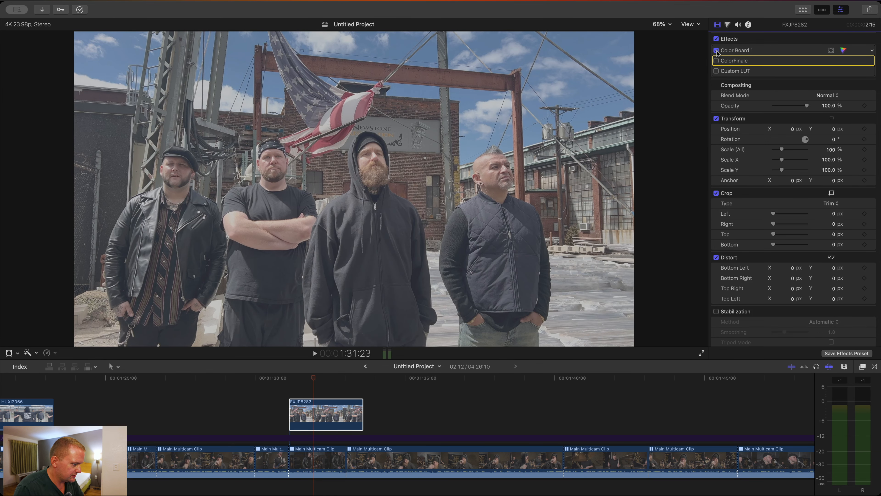
left_click(716, 60)
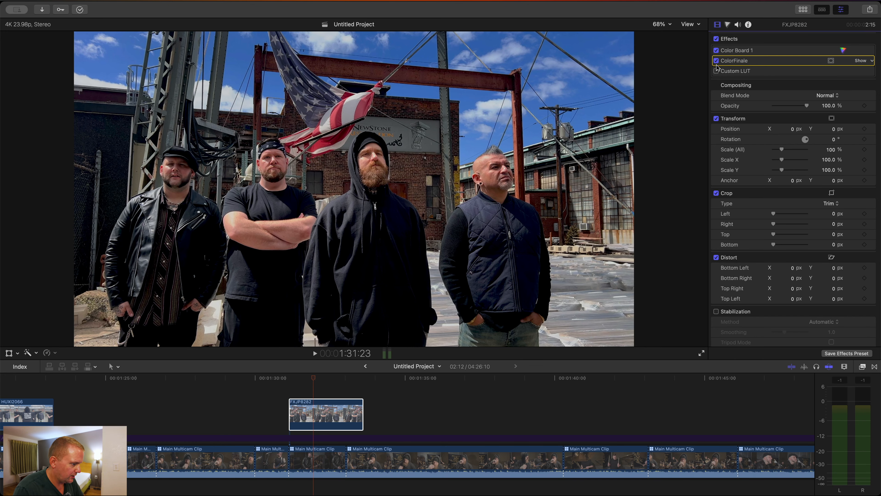
left_click(717, 71)
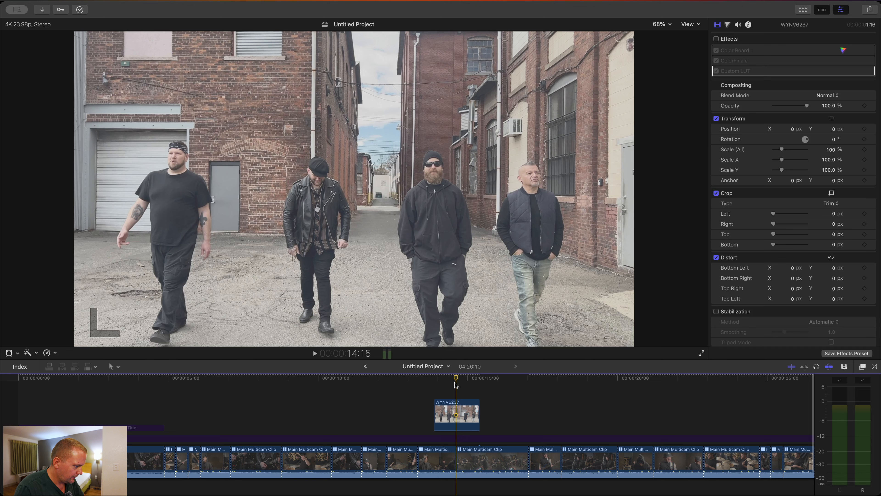
- Enable all effects on clip WYNV6237 and compare its look by disabling and re-enabling Color Board 1, ColorFinale and Custom LUT
left_click(455, 403)
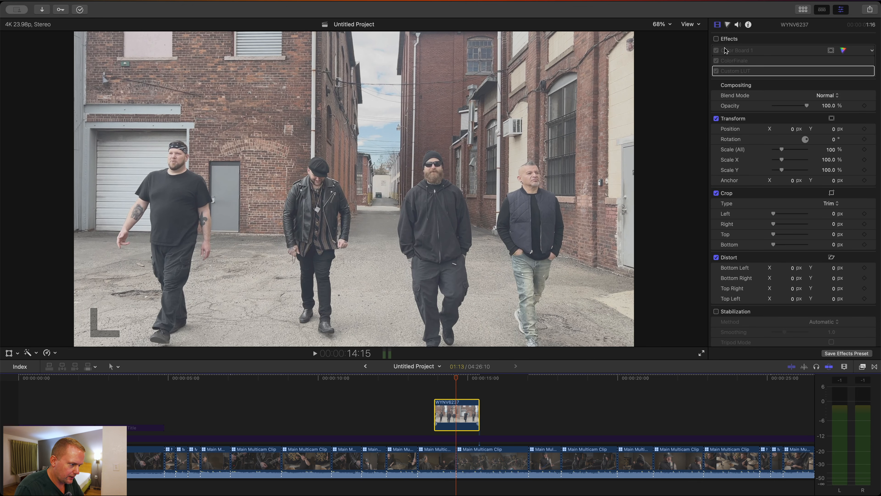
left_click(716, 39)
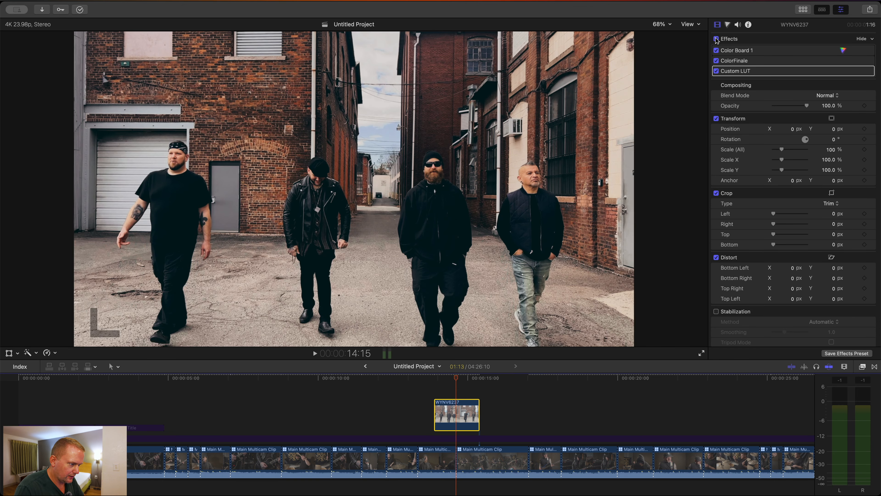
left_click(716, 71)
left_click(717, 61)
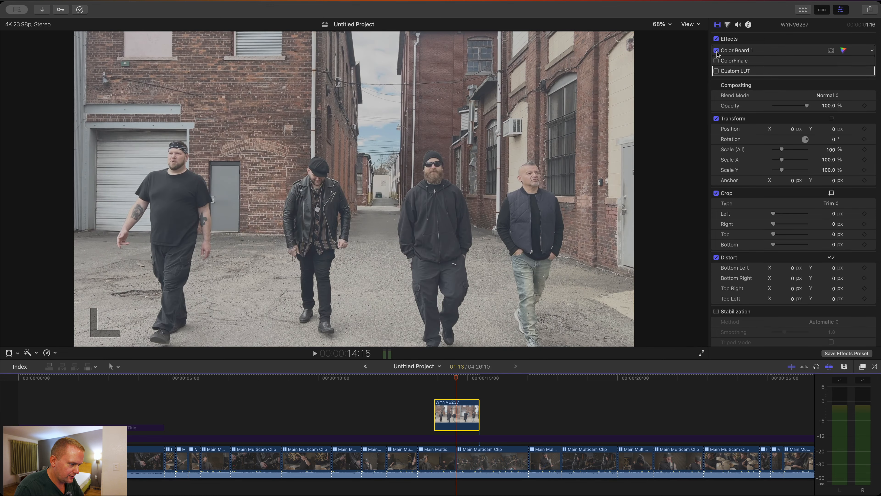
left_click(716, 51)
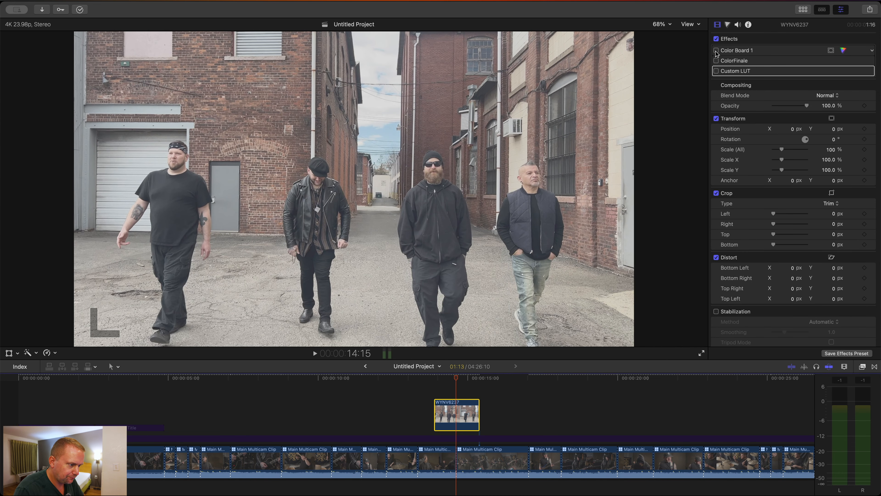
left_click(716, 51)
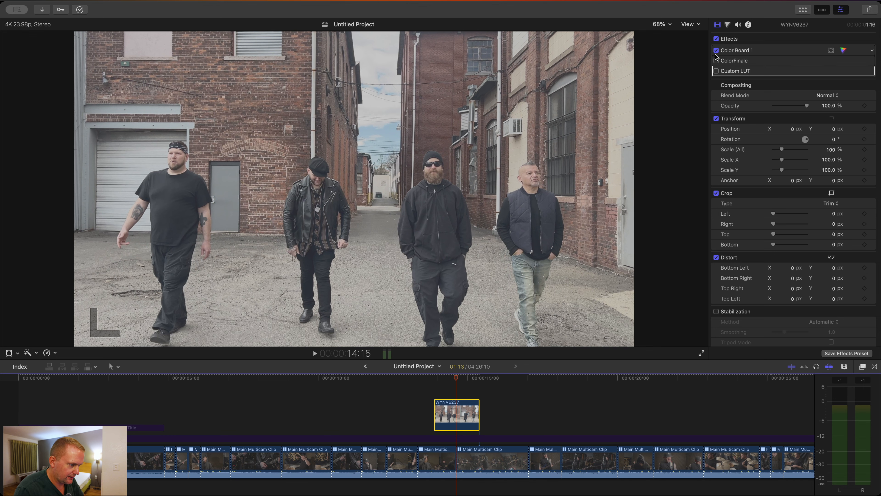
left_click(716, 61)
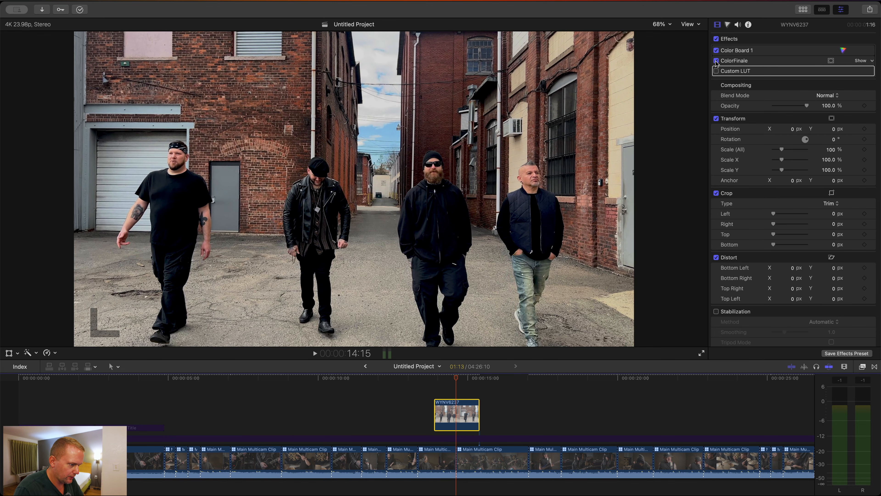
left_click(716, 71)
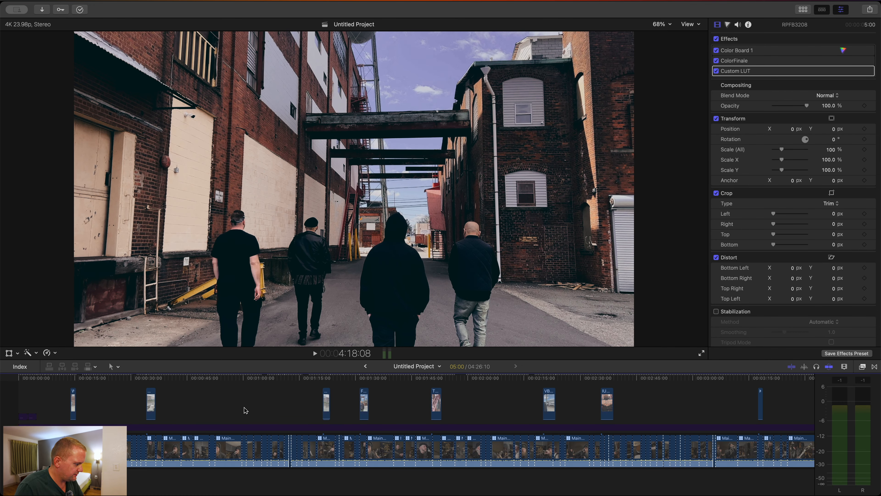
- Place the playhead at 1:00:21 and enable the long Adjustment Layer above the multicam clips
scroll(244, 408, "up", 1)
left_click(245, 409)
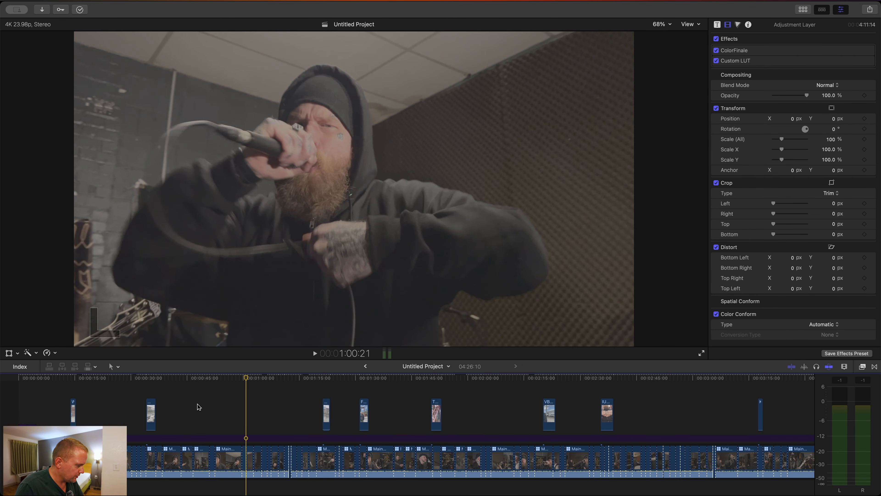
left_click(254, 438)
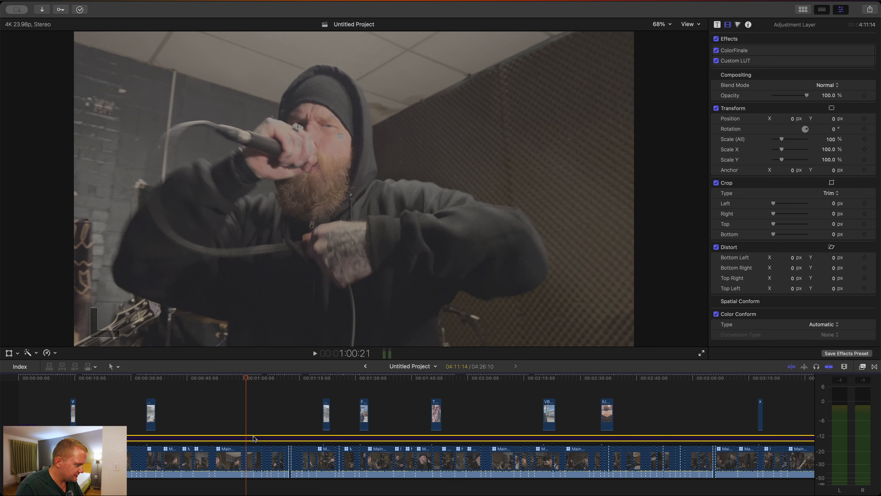
key("v")
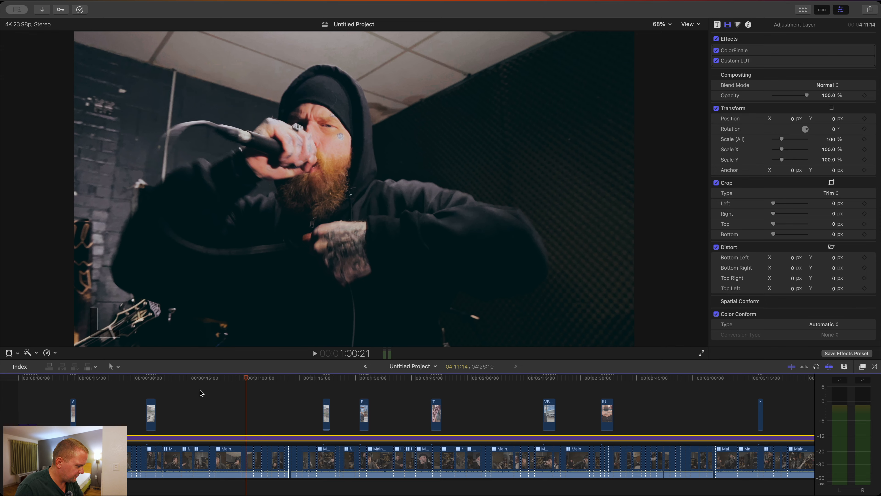
- Review the graded performance footage around 2:09:13 and scrub back to the singer's shot at 1:37:12
scroll(199, 390, "down", 3)
scroll(447, 401, "down", 1)
scroll(538, 388, "up", 3)
left_click(506, 377)
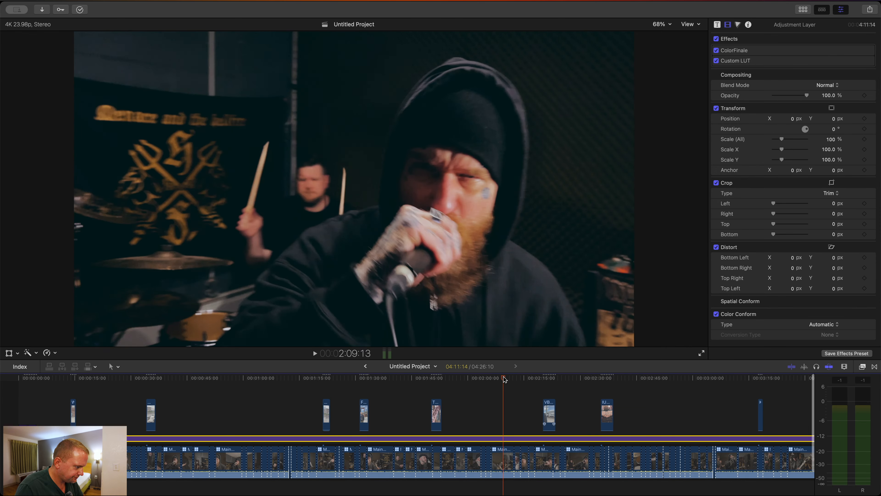
left_click_drag(506, 379, 383, 389)
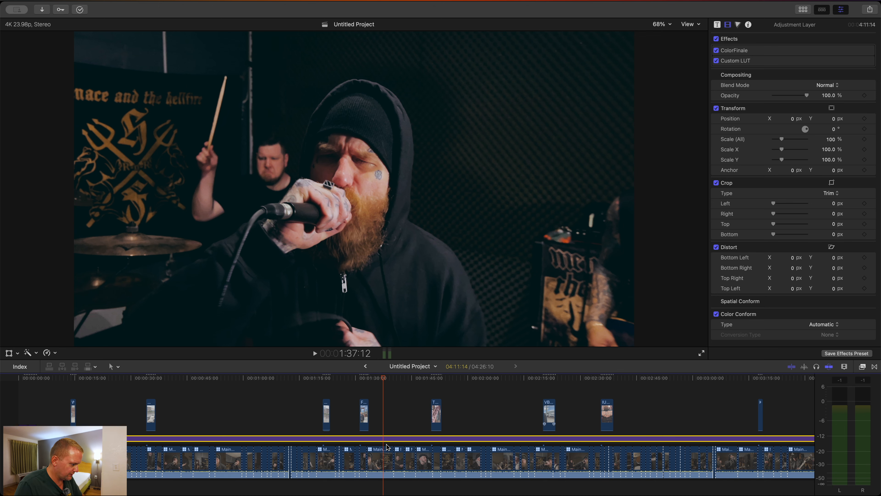
- Compare the singer's shot with the Adjustment Layer off and on, and with its whole Effects group off and on
key("v")
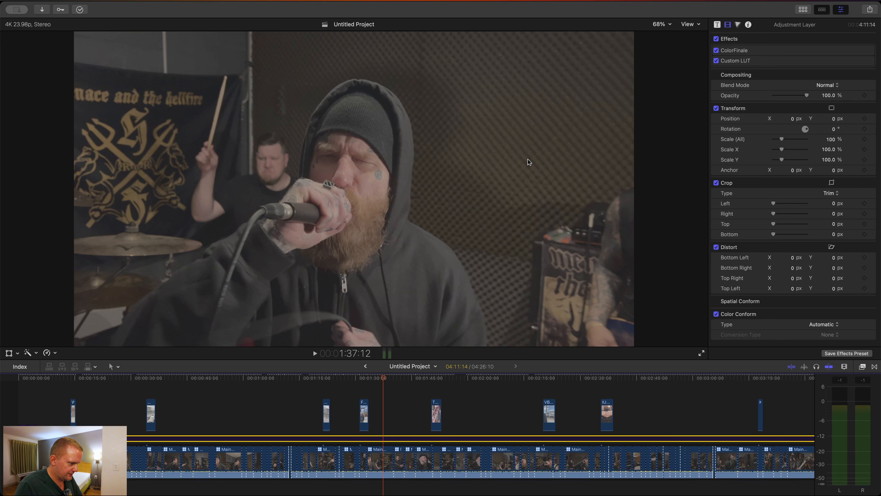
key("v")
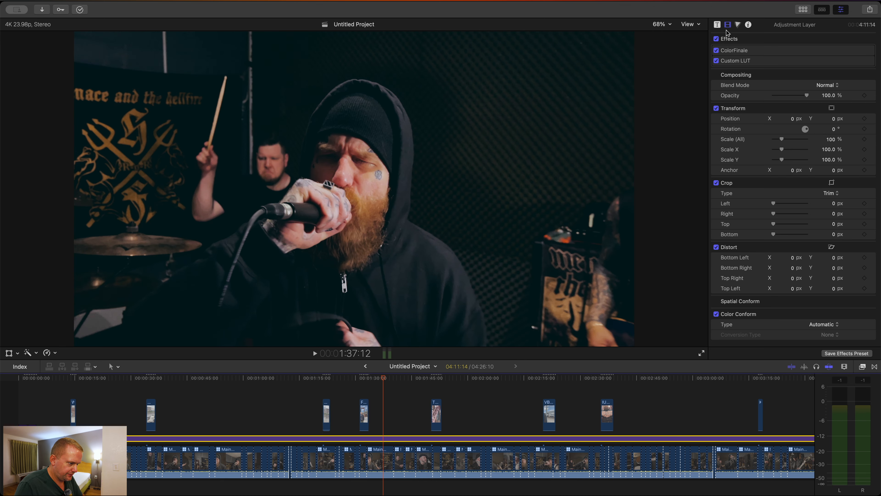
left_click(716, 39)
left_click(716, 39)
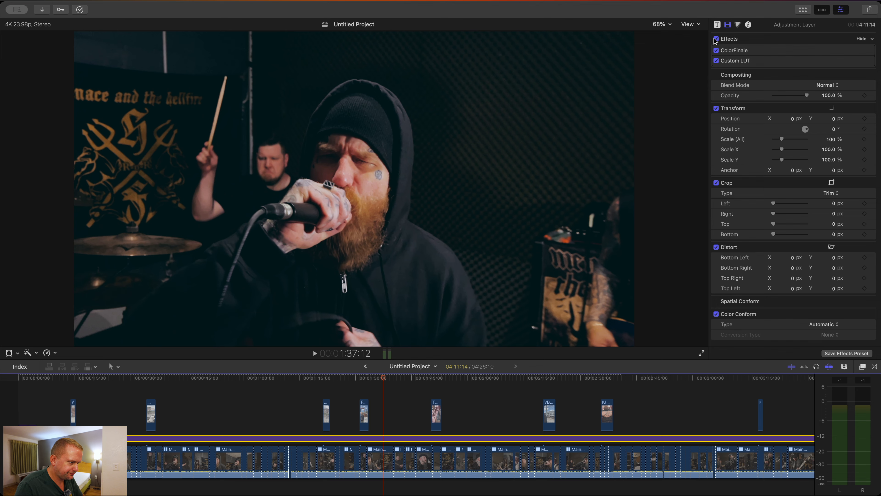
- Compare the Adjustment Layer's ColorFinale and Custom LUT contributions on the singer's shot, leaving both effects enabled
left_click(716, 60)
left_click(716, 50)
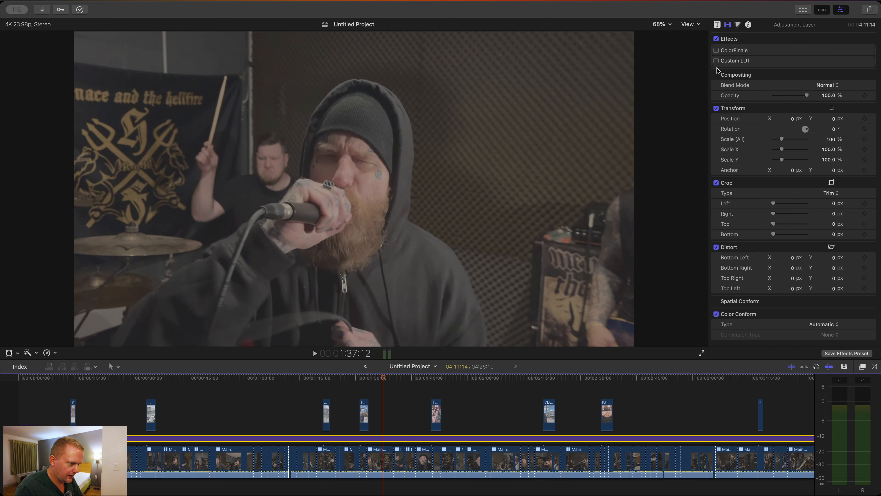
left_click(716, 51)
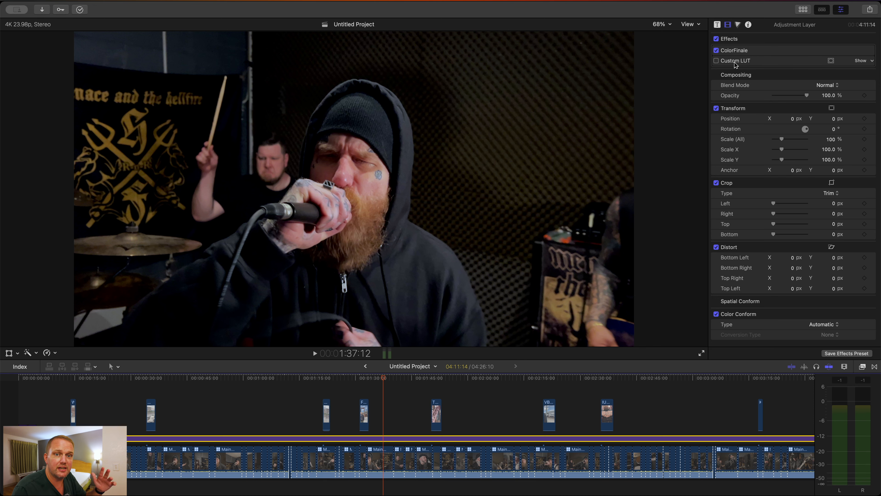
left_click(716, 50)
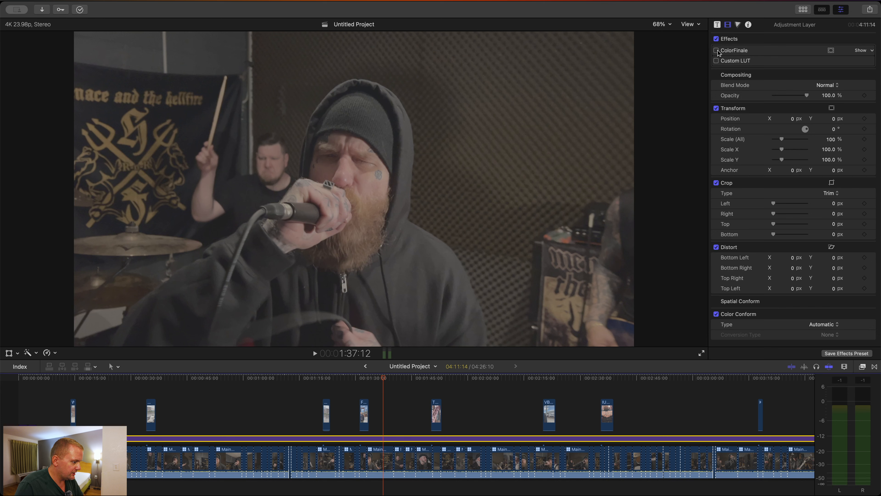
left_click(716, 51)
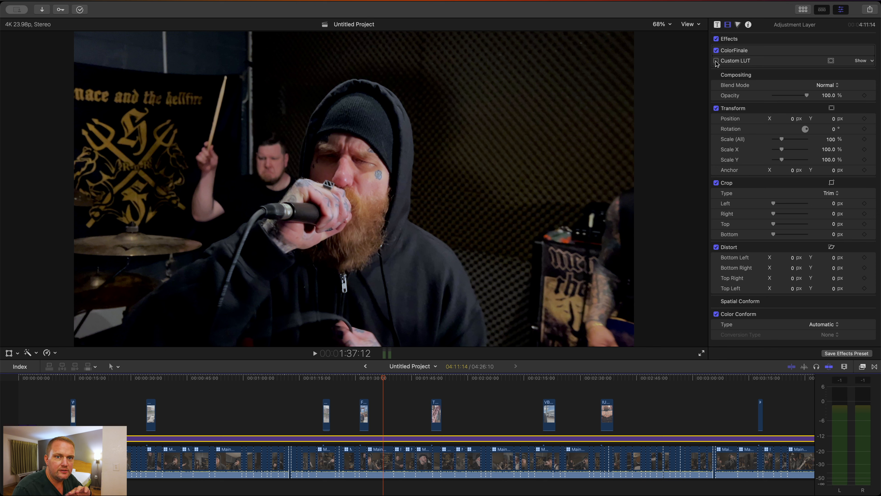
left_click(716, 61)
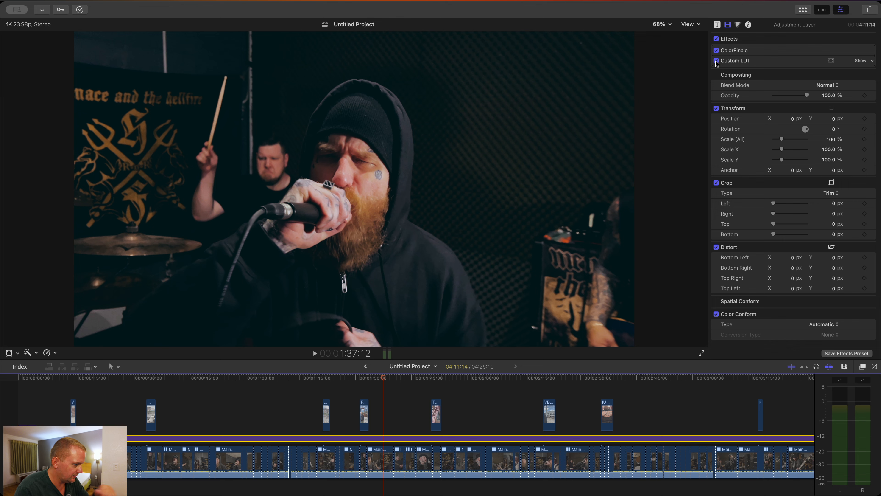
left_click(716, 61)
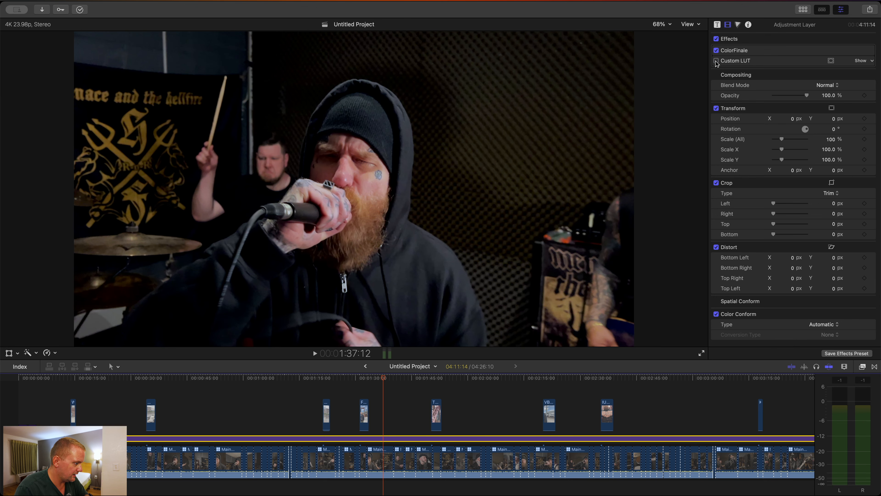
left_click(716, 61)
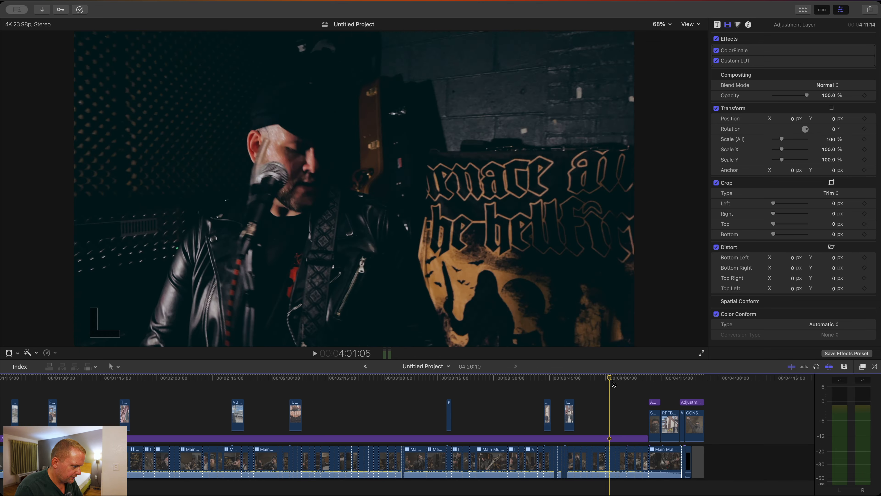
- Check the bass player's shot at 4:02:15 with ColorFinale and Custom LUT disabled, then re-enable them one after the other
left_click_drag(611, 382, 616, 382)
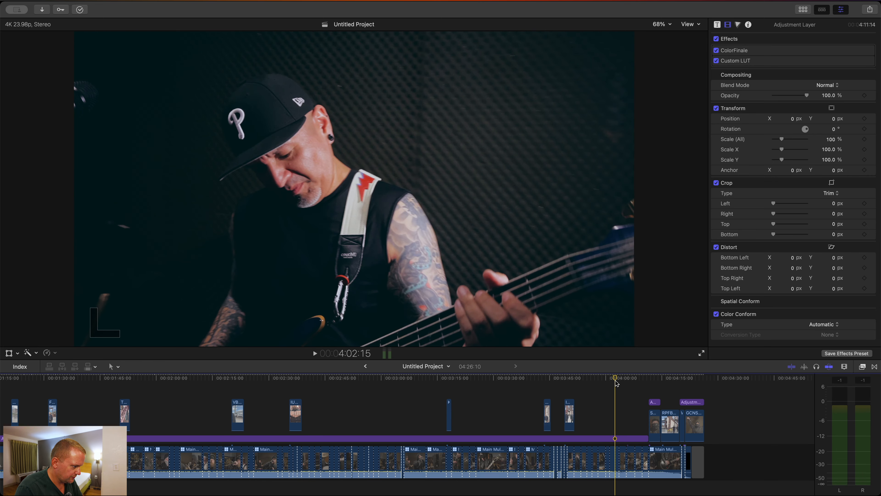
left_click(717, 61)
left_click(716, 50)
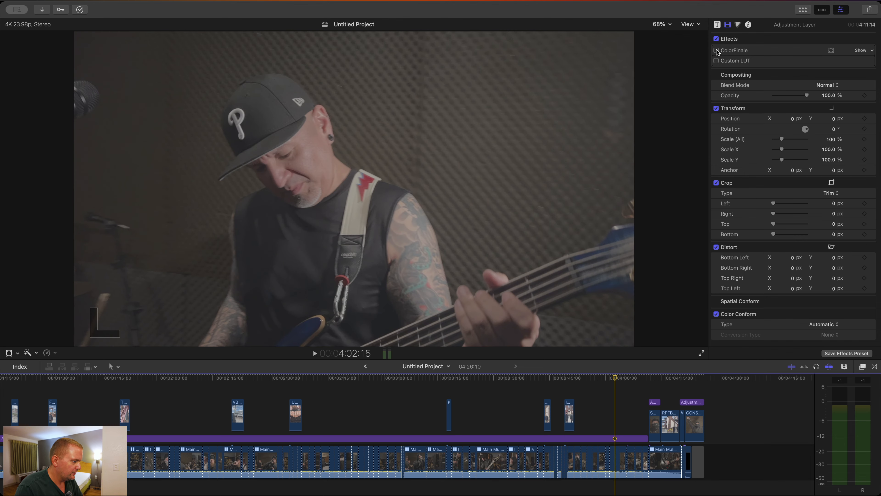
left_click(716, 51)
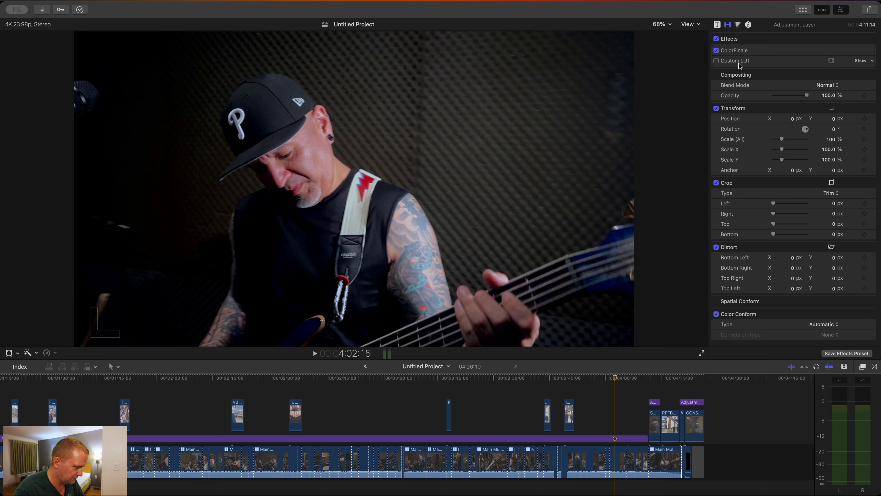
left_click(716, 61)
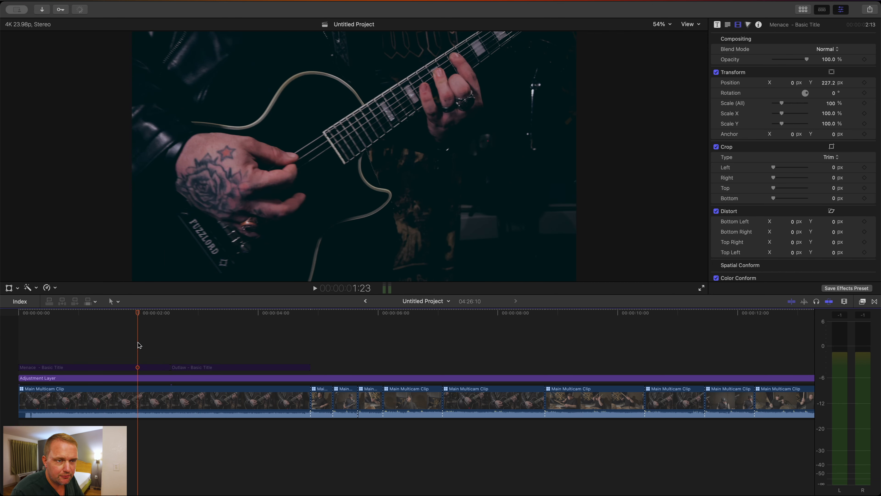
- Enable the Menace and Outlaw Basic Title clips over the opening guitar shot
left_click(100, 338)
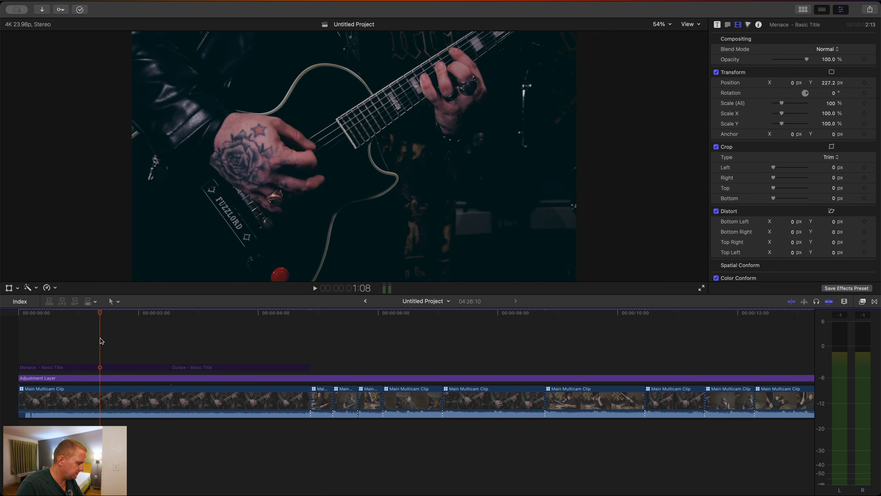
left_click(44, 338)
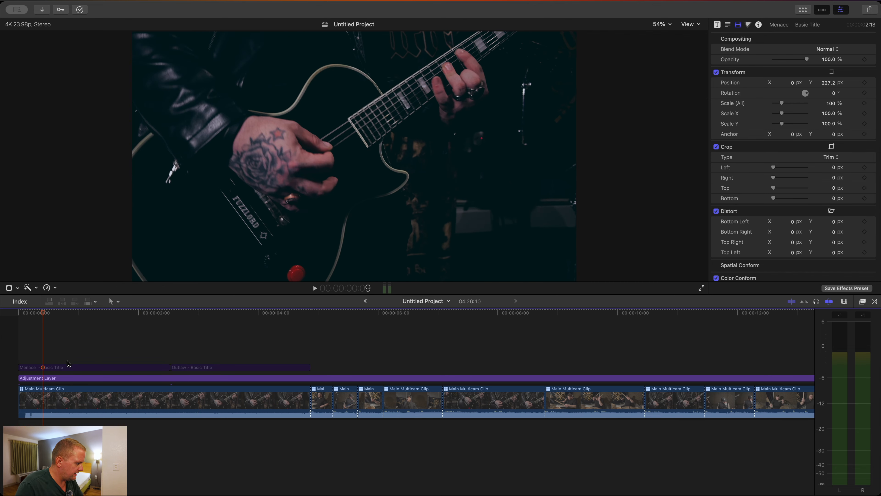
left_click(65, 367)
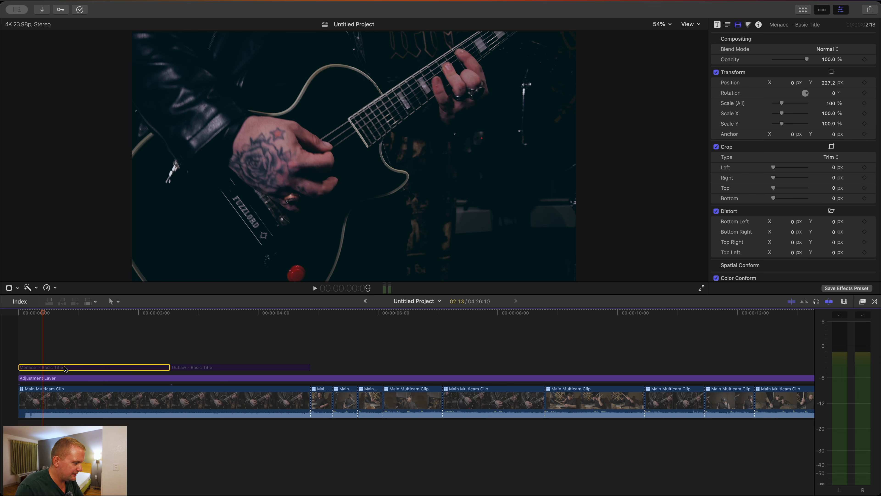
key("v")
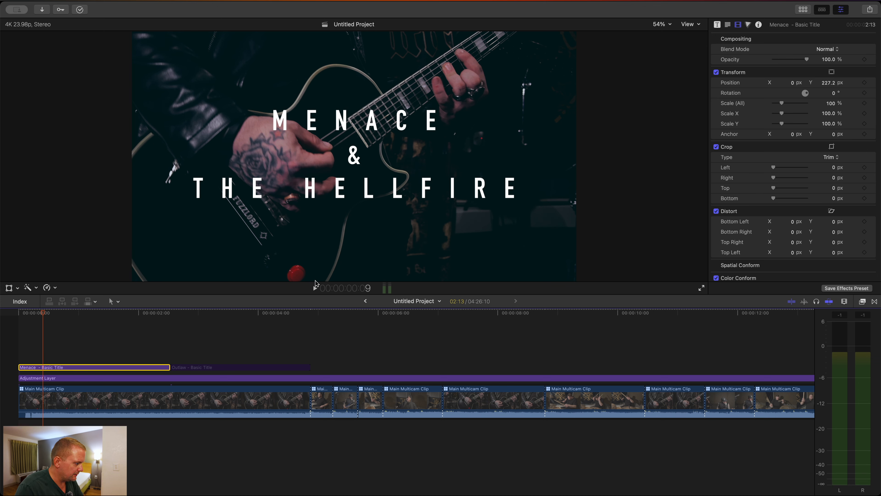
left_click(236, 347)
left_click(218, 368)
key("v")
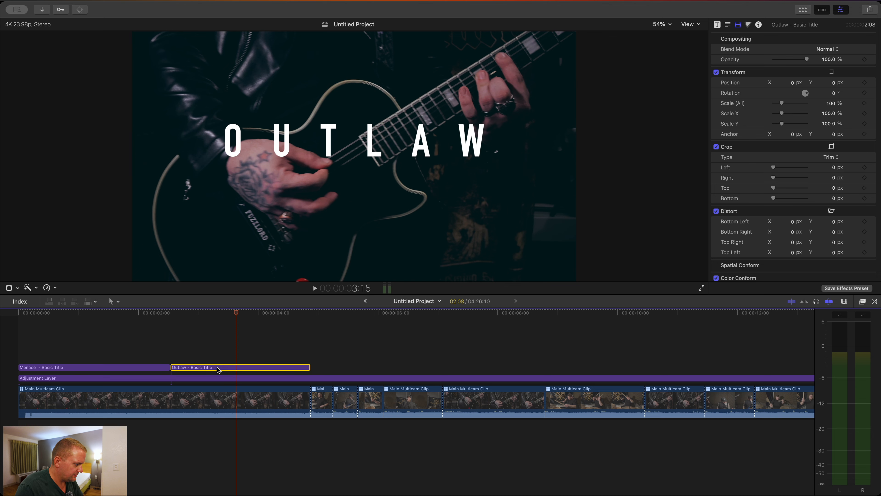
- Review the opening with its titles from the project start through to the band's alley shot at 14:04
left_click(12, 315)
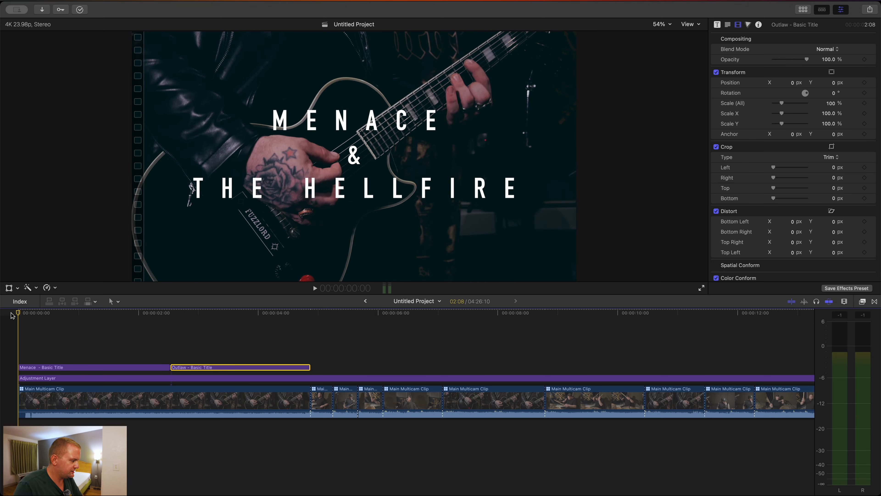
left_click_drag(59, 312, 473, 346)
scroll(475, 347, "right", 3)
scroll(476, 347, "left", 1)
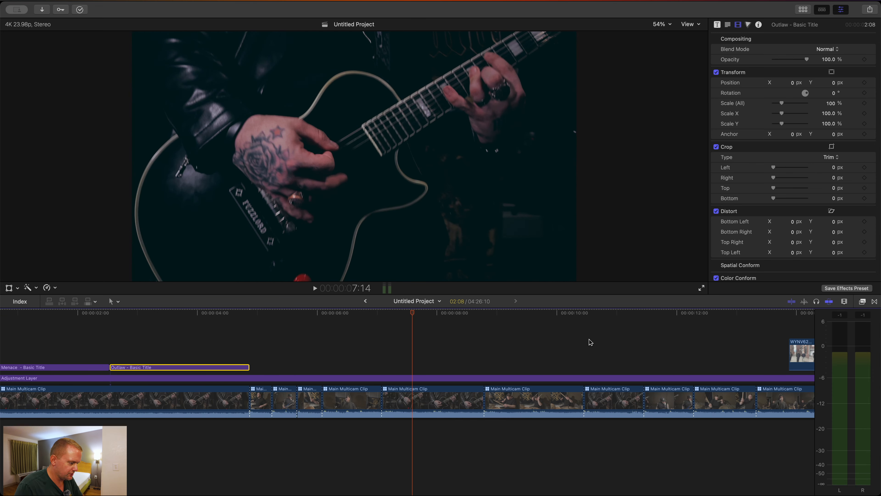
scroll(589, 339, "right", 5)
left_click(614, 323)
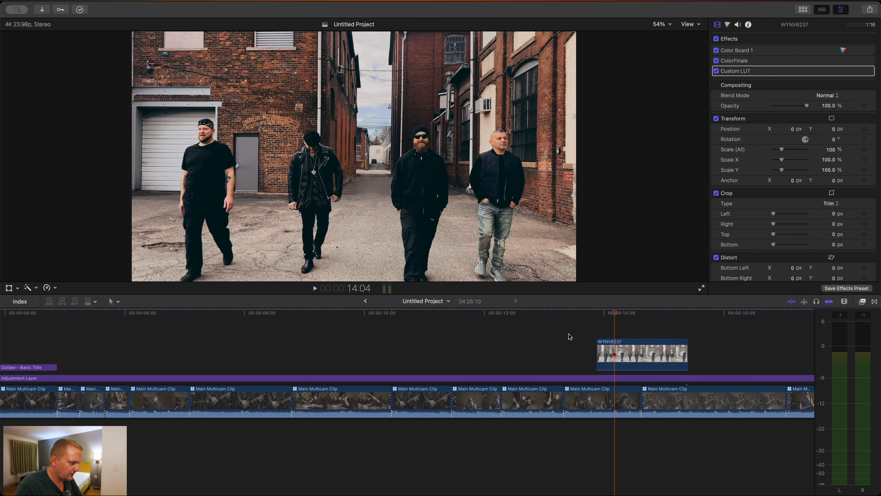
- Fit the whole project in the timeline and view the singer's shot at 2:09:01
key("super+minus")
key("super+minus")
key("super+minus")
key("super+minus")
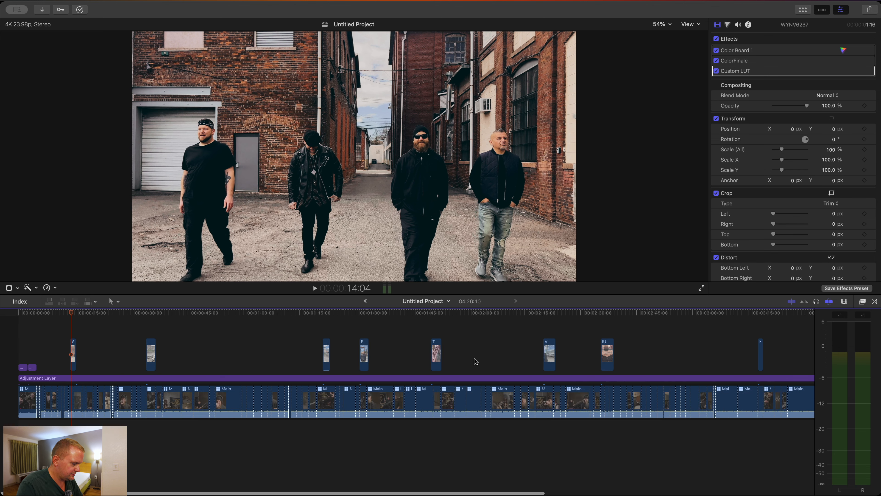
key("super+minus")
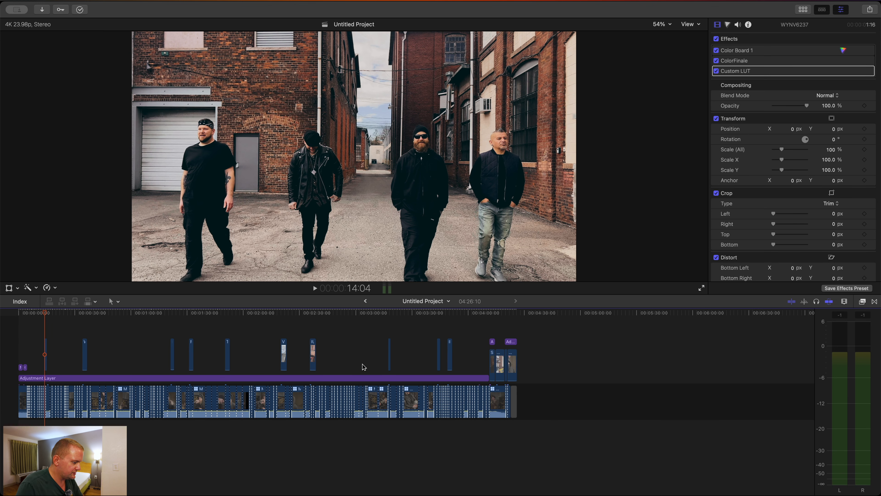
left_click(260, 352)
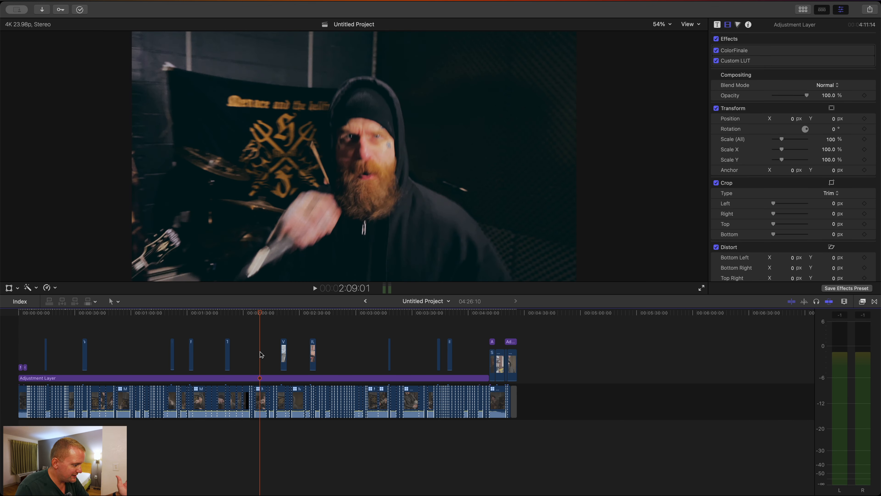